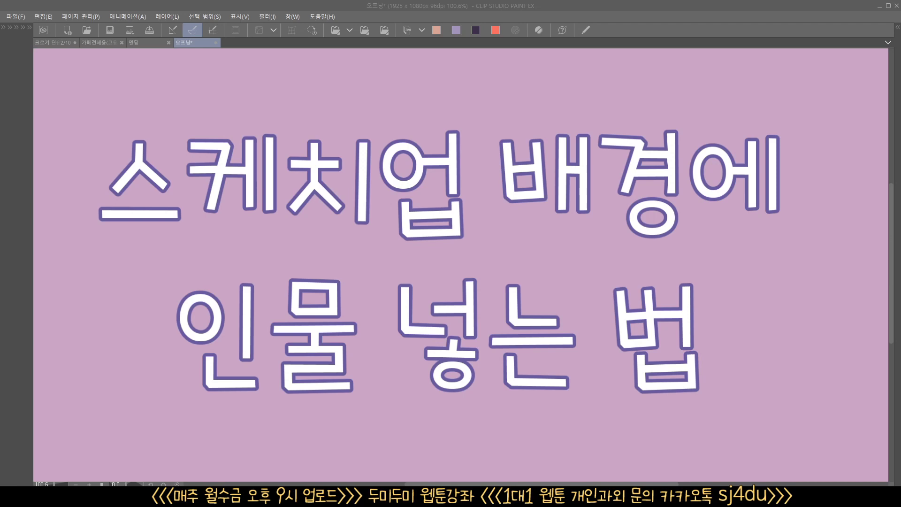
- Switch to page 2/10 of the 크로키 연습장 document and select the 마루펜 pen for sketching
click(65, 46)
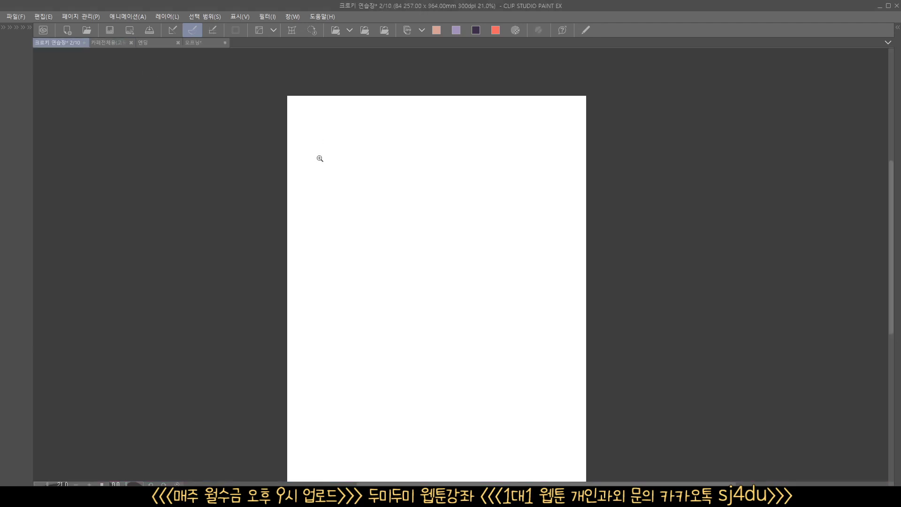
drag(320, 158, 358, 247)
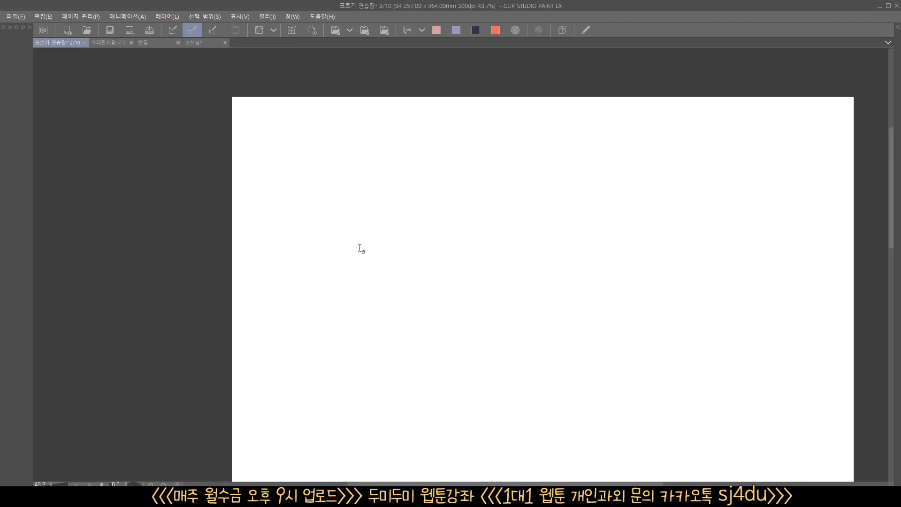
key(Tab)
click(338, 200)
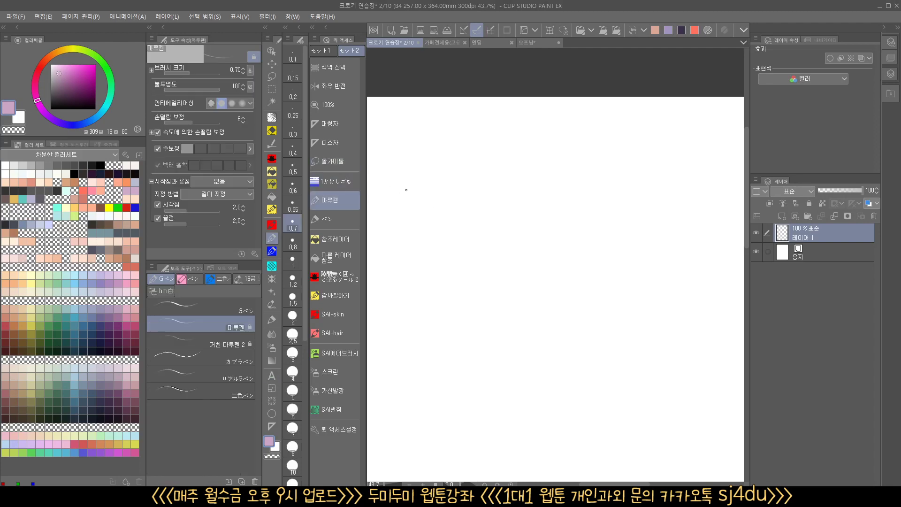
key(Tab)
drag(362, 194, 351, 412)
drag(359, 192, 679, 187)
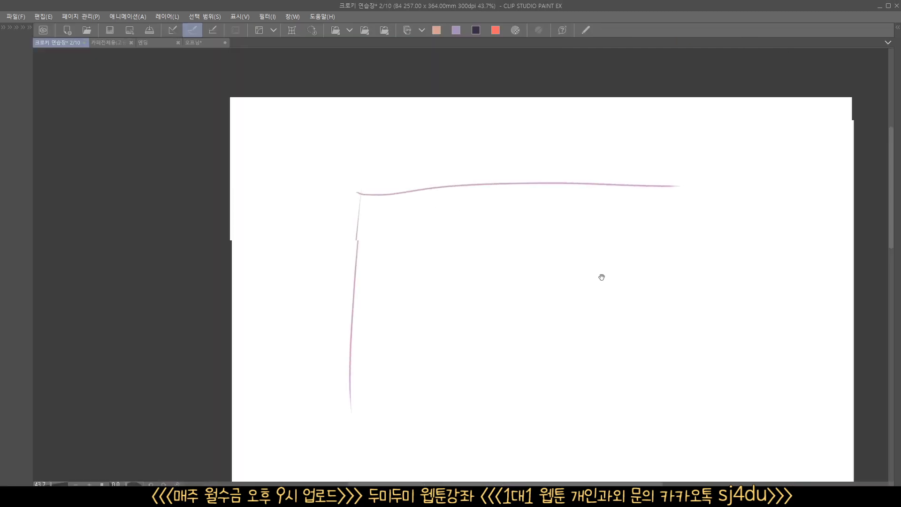
drag(601, 278, 580, 213)
drag(570, 234, 559, 246)
key(ctrl+z)
key(ctrl+z)
- Sketch a rectangular panel frame containing a taller figure on the left and a lower head-and-shoulders figure on the right
mouse_move(403, 160)
mouse_down()
mouse_move(408, 329)
mouse_move(544, 148)
mouse_move(665, 150)
mouse_up()
mouse_move(666, 136)
mouse_down()
mouse_move(667, 223)
mouse_move(515, 327)
mouse_move(407, 325)
mouse_up()
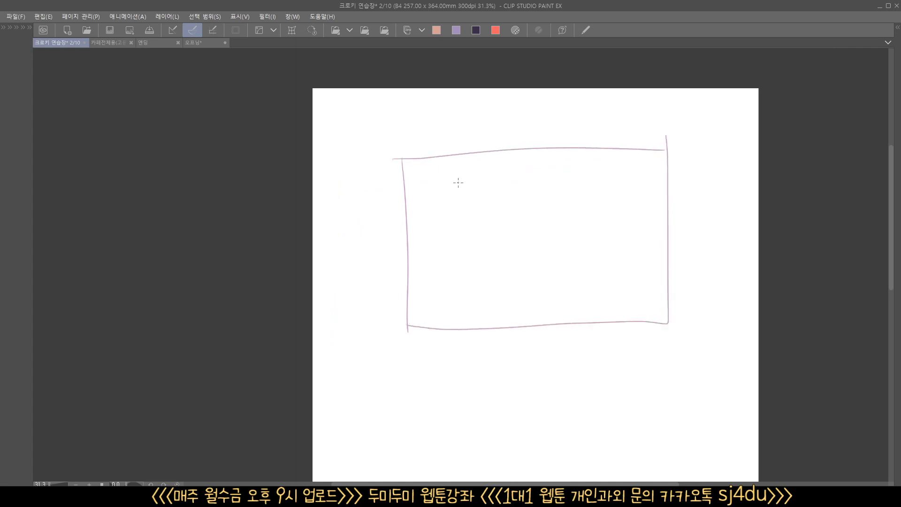
mouse_move(453, 175)
mouse_down()
mouse_move(471, 206)
mouse_move(445, 183)
mouse_move(438, 296)
mouse_up()
drag(478, 205, 518, 307)
mouse_move(569, 223)
mouse_down()
mouse_move(559, 263)
mouse_move(577, 224)
mouse_up()
drag(568, 224, 586, 231)
drag(566, 274, 536, 340)
drag(589, 271, 623, 324)
drag(511, 276, 521, 324)
drag(435, 254, 435, 304)
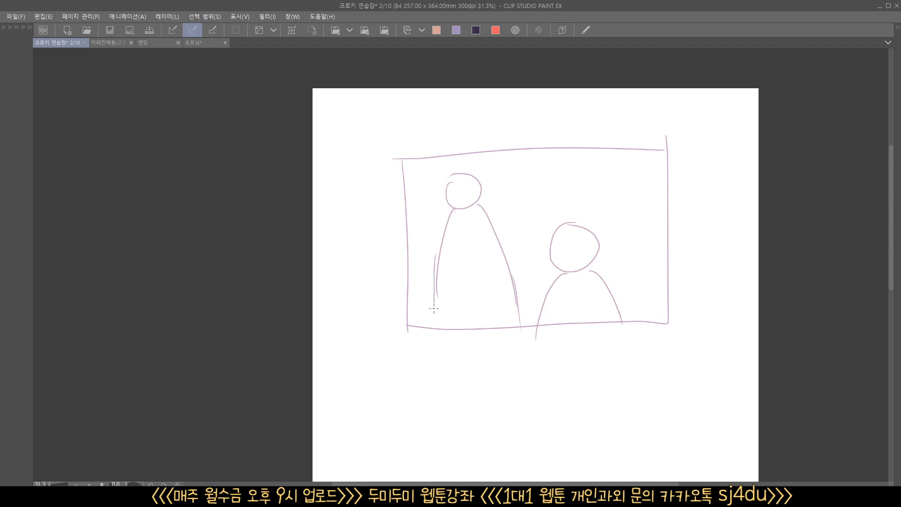
- Retrace the panel frame with a second outline and sketch loose floor and wall lines behind the two figures
drag(531, 325, 510, 317)
mouse_move(383, 323)
mouse_down()
mouse_move(381, 282)
mouse_move(487, 144)
mouse_move(647, 138)
mouse_move(653, 325)
mouse_move(408, 322)
mouse_up()
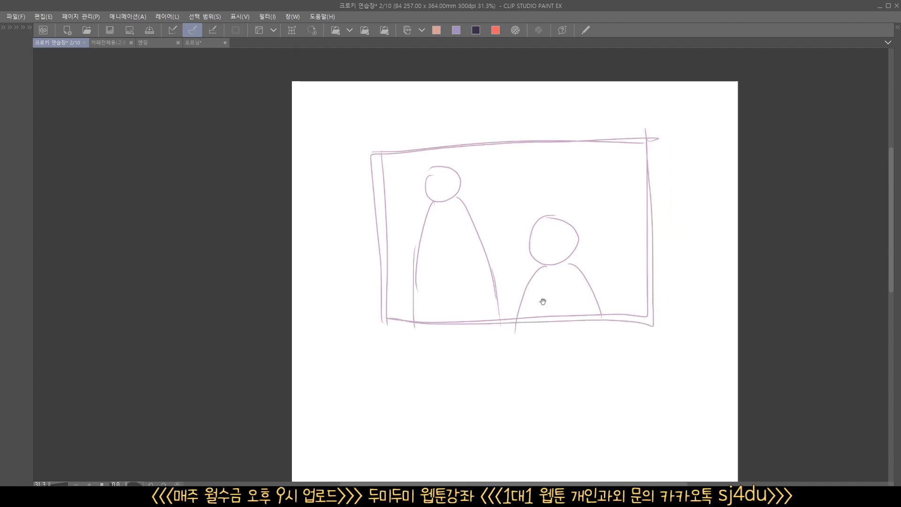
drag(543, 302, 532, 307)
mouse_move(471, 261)
mouse_down()
mouse_move(516, 252)
mouse_move(496, 249)
mouse_up()
drag(592, 151, 605, 249)
drag(577, 276, 607, 270)
drag(534, 150, 543, 220)
mouse_move(521, 157)
mouse_down()
mouse_move(529, 213)
mouse_move(470, 229)
mouse_up()
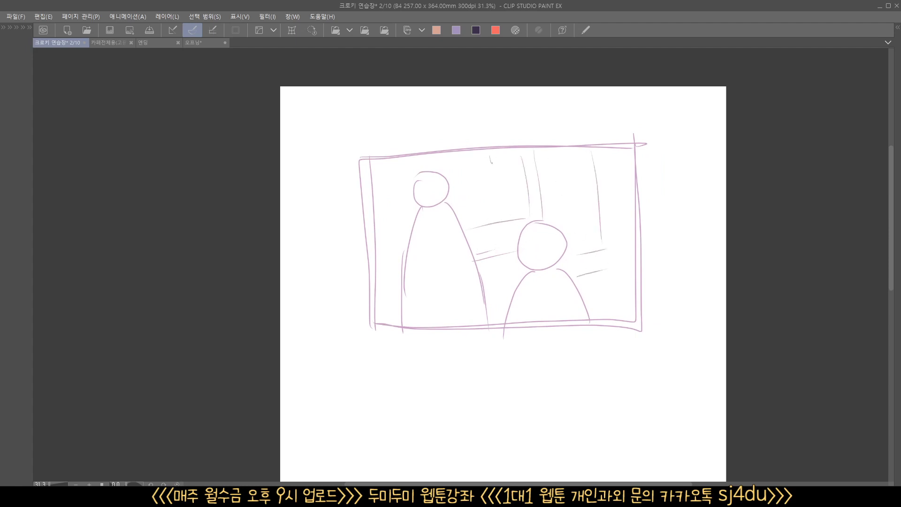
drag(492, 163, 498, 207)
drag(468, 196, 558, 217)
drag(570, 229, 627, 266)
- Sketch two small full-body standing figures with ground lines beneath the panel frame
mouse_move(589, 325)
mouse_down()
mouse_move(584, 276)
mouse_move(558, 280)
mouse_up()
mouse_move(564, 320)
mouse_down()
mouse_move(563, 241)
mouse_move(530, 312)
mouse_up()
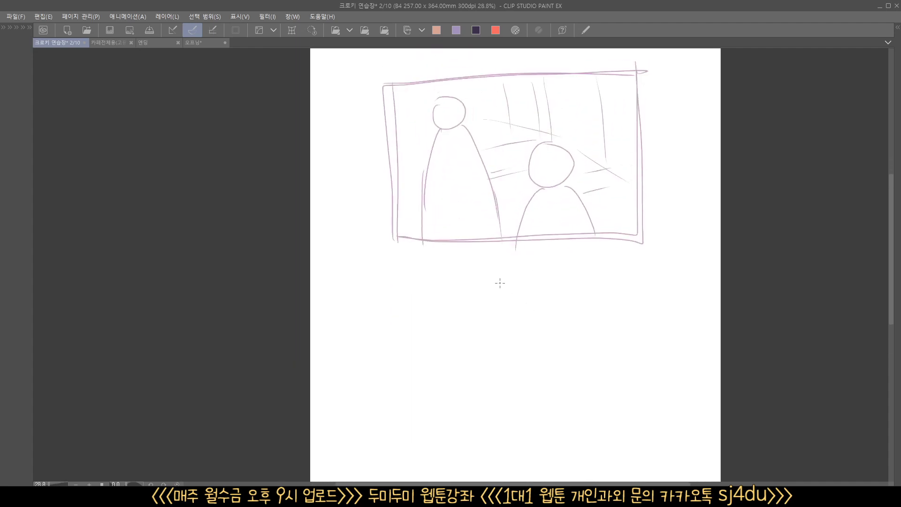
mouse_move(472, 287)
mouse_down()
mouse_move(468, 340)
mouse_move(479, 306)
mouse_move(480, 348)
mouse_up()
mouse_move(511, 308)
mouse_down()
mouse_move(504, 359)
mouse_move(554, 351)
mouse_up()
- Add a diagonal wall baseline, vertical wall lines and background perspective lines around the two small figures
drag(559, 258, 563, 321)
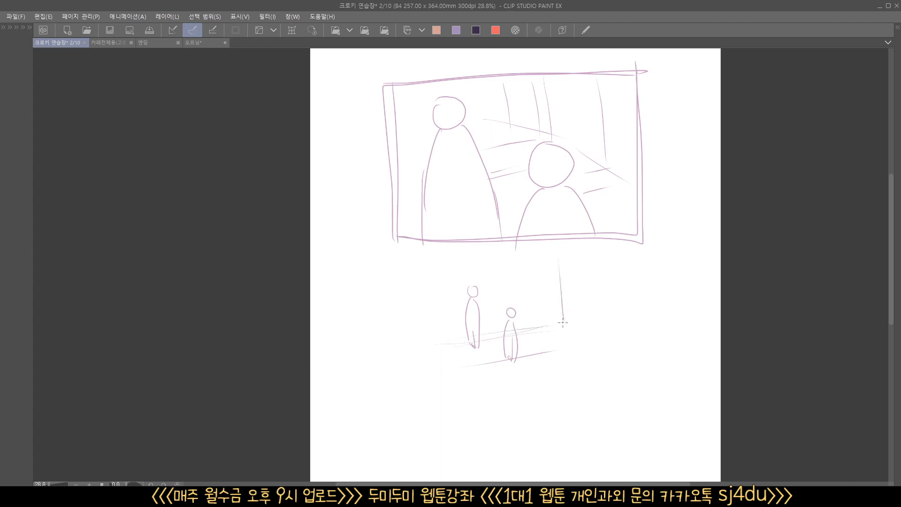
drag(513, 290, 594, 336)
mouse_move(512, 258)
mouse_down()
mouse_move(518, 295)
mouse_move(577, 332)
mouse_up()
drag(543, 256, 546, 309)
drag(566, 280, 570, 312)
drag(512, 294, 481, 268)
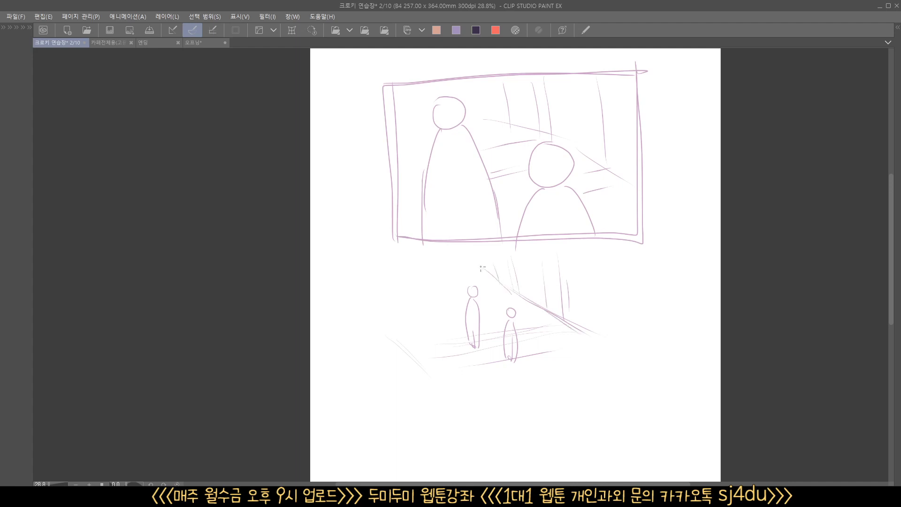
drag(401, 324, 500, 306)
- Rework the large panel's background with a diagonal wall baseline, vertical wall lines and an upper slanted line
drag(580, 334, 578, 343)
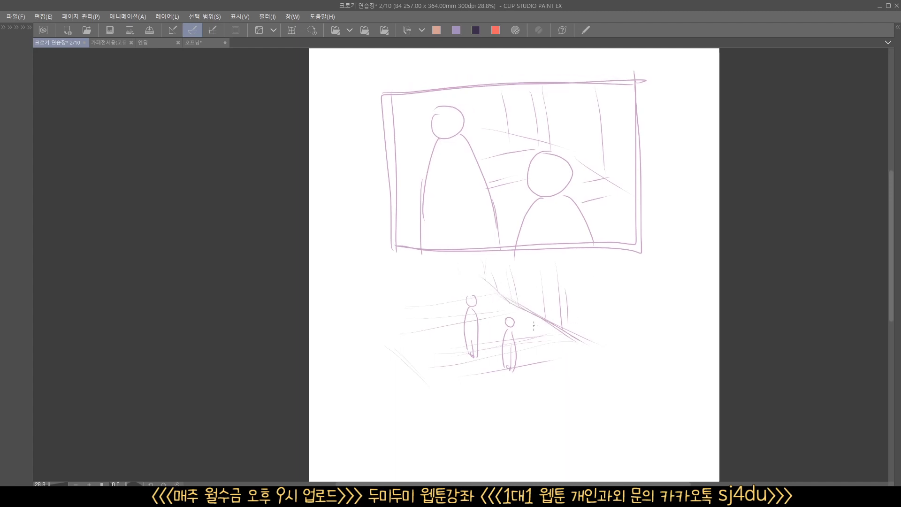
mouse_move(636, 195)
mouse_down()
mouse_move(470, 97)
mouse_move(632, 193)
mouse_move(498, 113)
mouse_move(482, 121)
mouse_move(634, 177)
mouse_move(458, 102)
mouse_up()
key(ctrl+z)
key(ctrl+z)
key(ctrl+z)
drag(529, 85, 537, 136)
drag(546, 85, 555, 135)
drag(582, 84, 591, 158)
drag(610, 89, 622, 172)
drag(515, 85, 635, 121)
drag(544, 150, 488, 164)
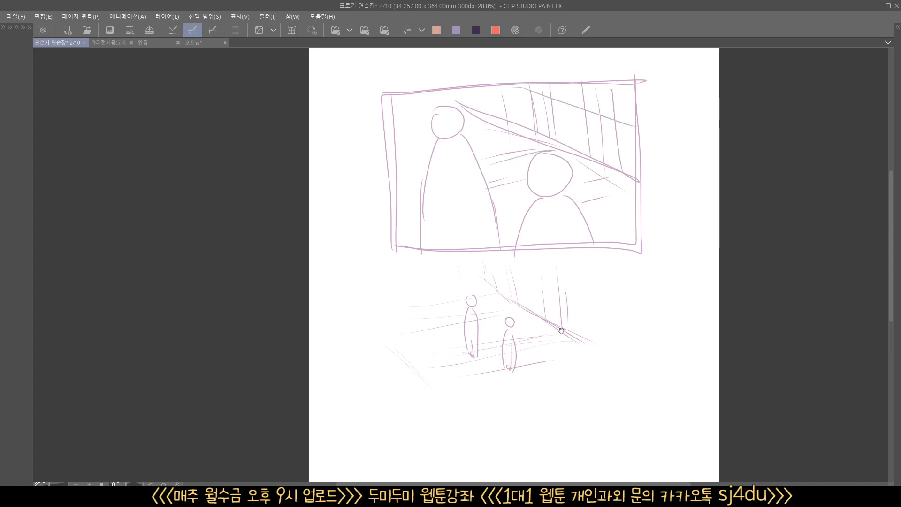
- Draw a crop rectangle around the small figures' upper bodies and an arrow from it to the large panel
drag(540, 356, 546, 326)
scroll(548, 326, up, 1)
mouse_move(451, 250)
mouse_down()
mouse_move(448, 296)
mouse_move(528, 298)
mouse_up()
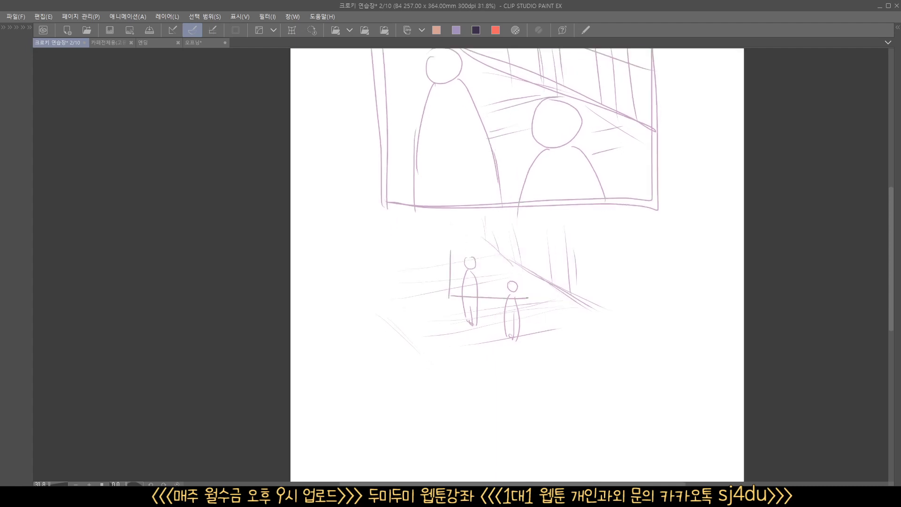
mouse_move(452, 246)
mouse_down()
mouse_move(539, 246)
mouse_move(539, 293)
mouse_move(527, 308)
mouse_move(553, 256)
mouse_up()
scroll(540, 298, down, 2)
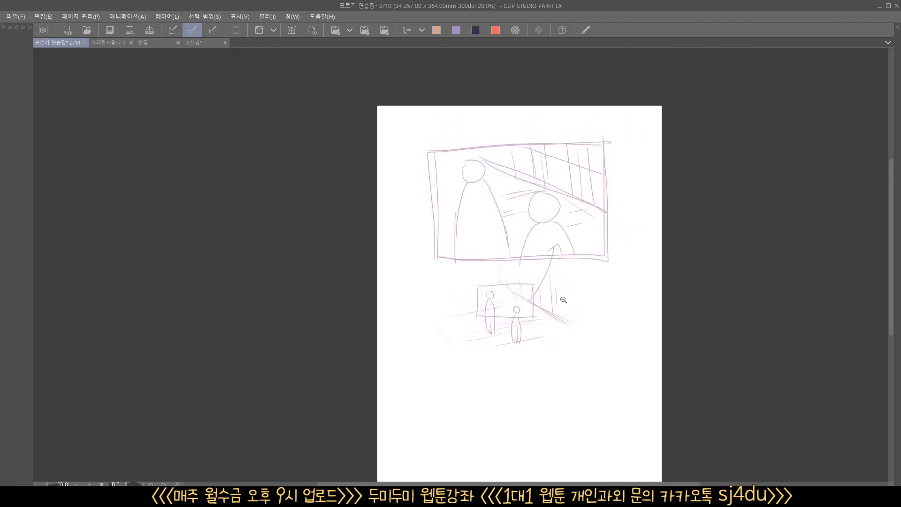
- Reinforce the ground line under the small figures and the diagonal wall baseline beside them
scroll(564, 300, up, 1)
mouse_move(553, 305)
mouse_down()
mouse_move(539, 316)
mouse_move(468, 295)
mouse_move(471, 267)
mouse_move(470, 287)
mouse_move(596, 285)
mouse_up()
scroll(474, 292, up, 4)
drag(519, 225, 608, 267)
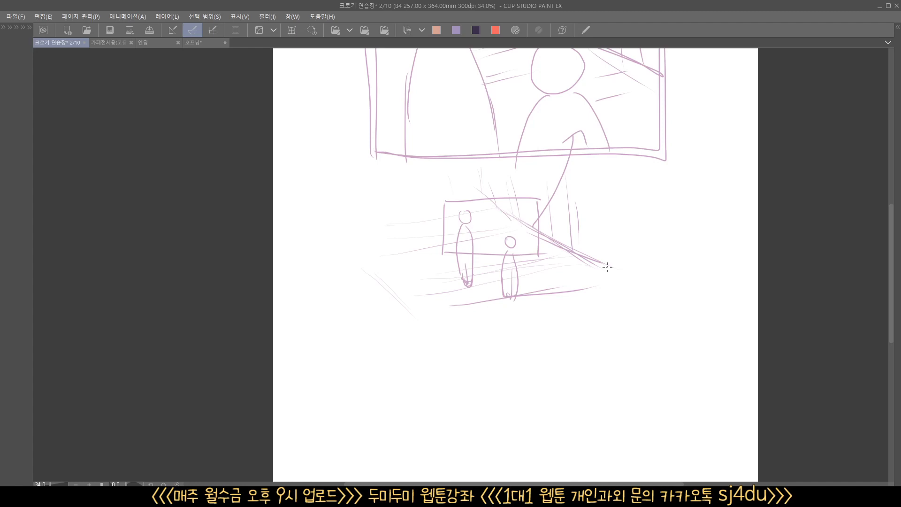
scroll(597, 306, down, 3)
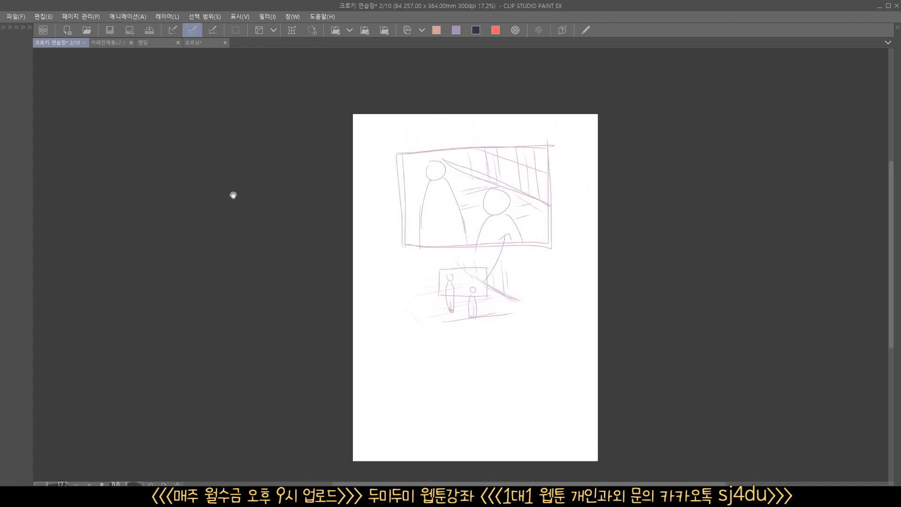
- Switch to 카페전체용(고용량)01.psd, add a new raster layer above the shadow layer and choose red as the drawing color
click(117, 43)
scroll(470, 223, down, 2)
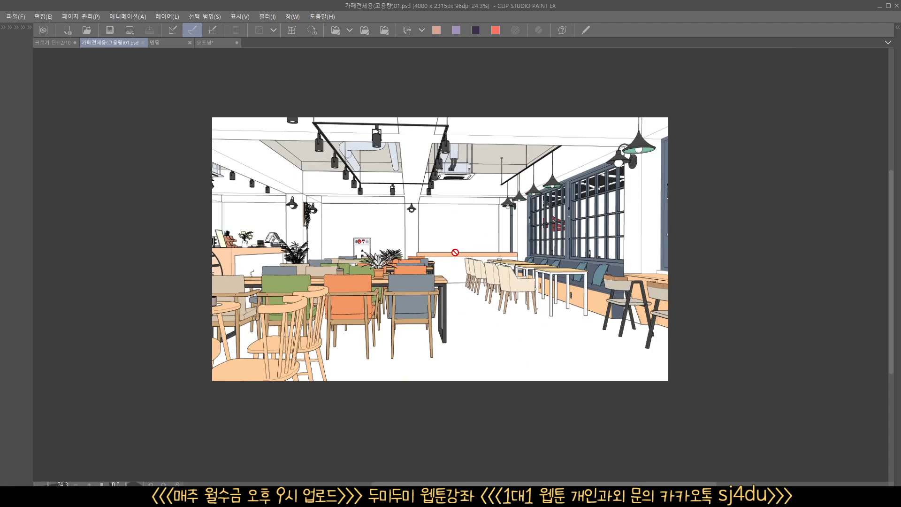
key(Tab)
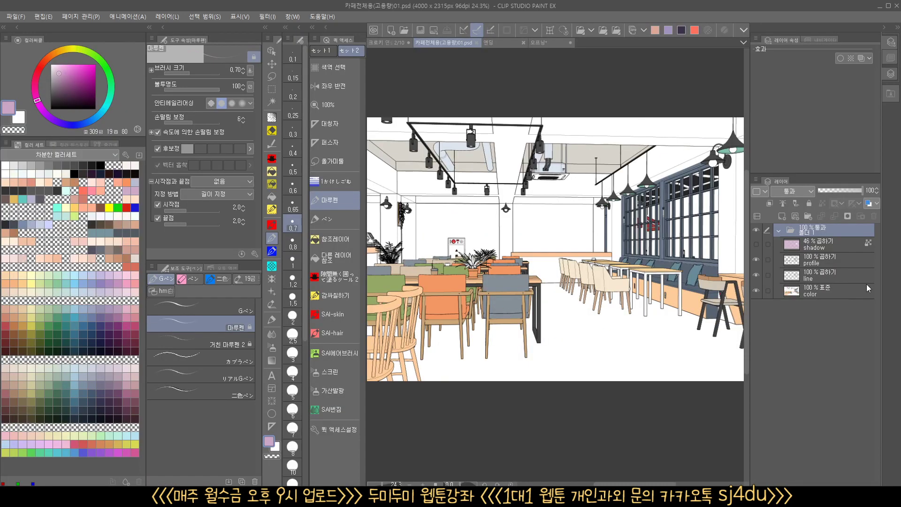
click(782, 216)
click(126, 208)
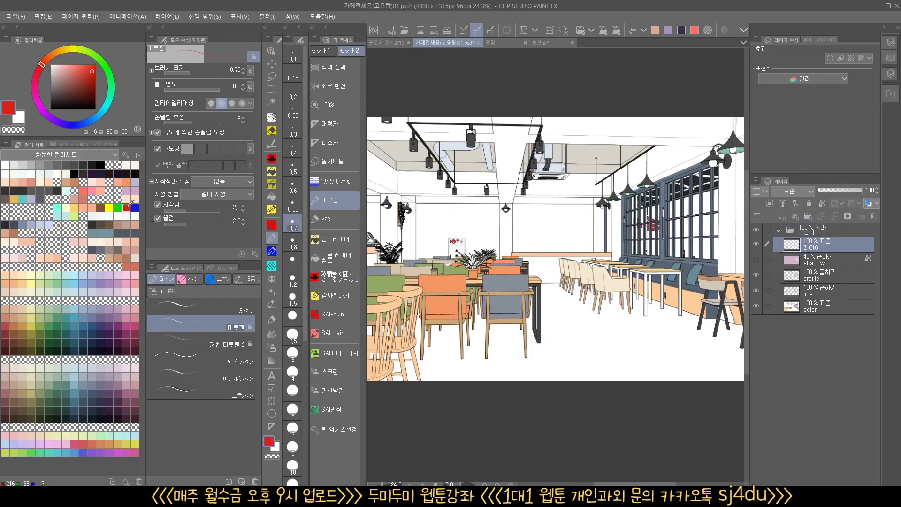
key(Tab)
- Sketch a red figure's head, shoulders, torso and hips over the front grey chair
scroll(545, 317, up, 3)
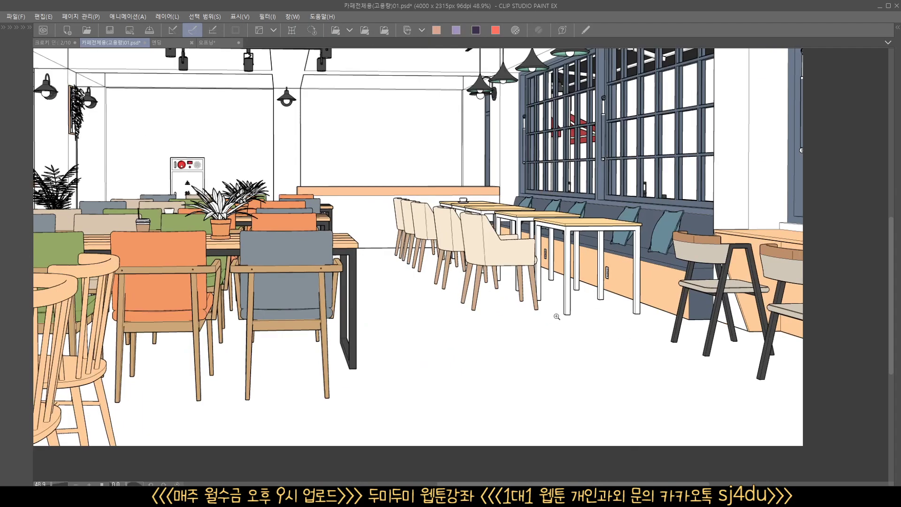
drag(553, 316, 629, 374)
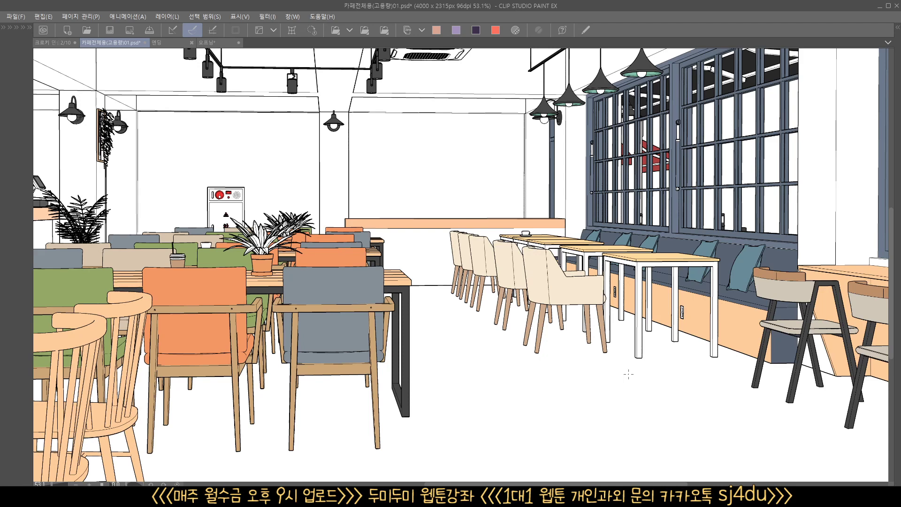
drag(468, 353, 541, 336)
scroll(571, 346, up, 1)
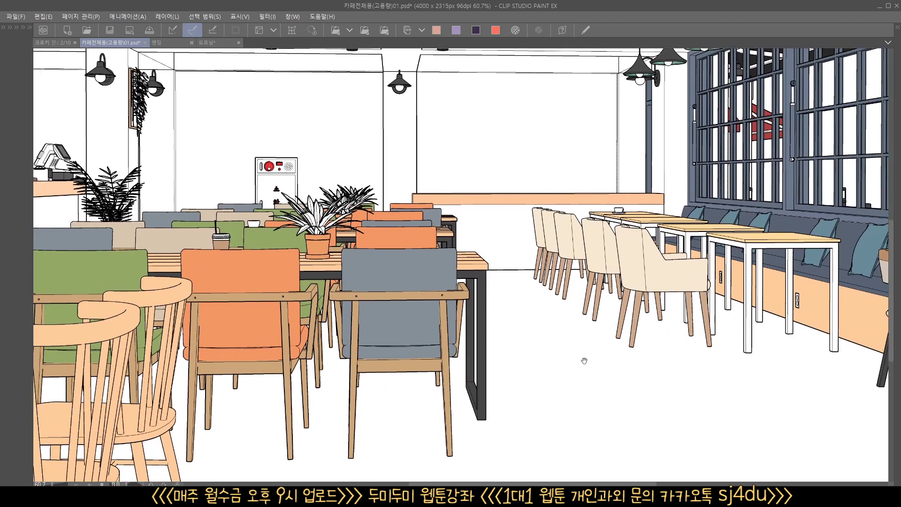
drag(580, 376, 693, 376)
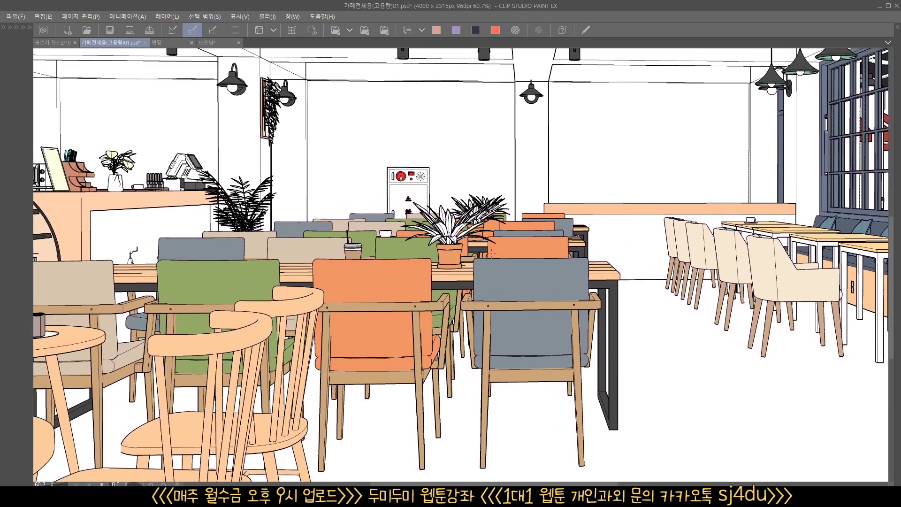
mouse_move(491, 259)
mouse_down()
mouse_move(492, 242)
mouse_move(567, 254)
mouse_move(495, 228)
mouse_move(479, 263)
mouse_up()
mouse_move(514, 219)
mouse_down()
mouse_move(503, 188)
mouse_move(511, 215)
mouse_move(527, 171)
mouse_up()
drag(490, 257, 501, 312)
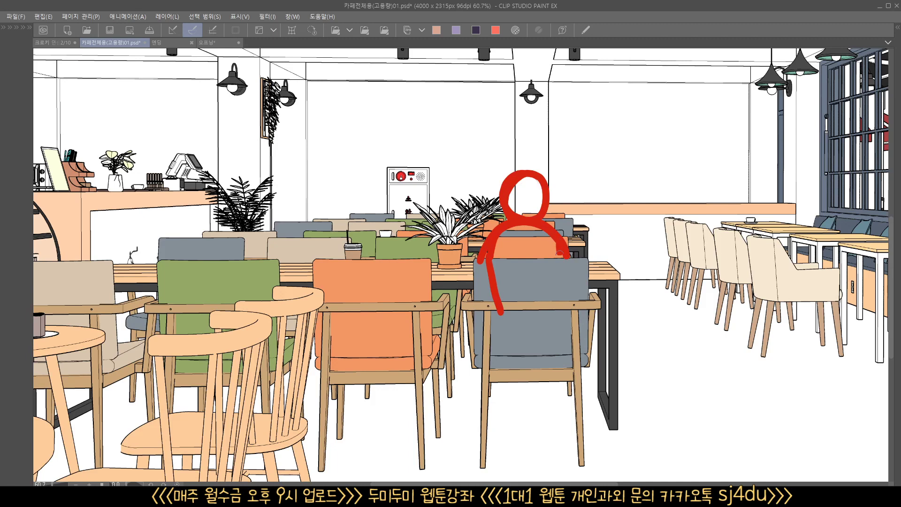
mouse_move(563, 250)
mouse_down()
mouse_move(531, 364)
mouse_move(548, 307)
mouse_up()
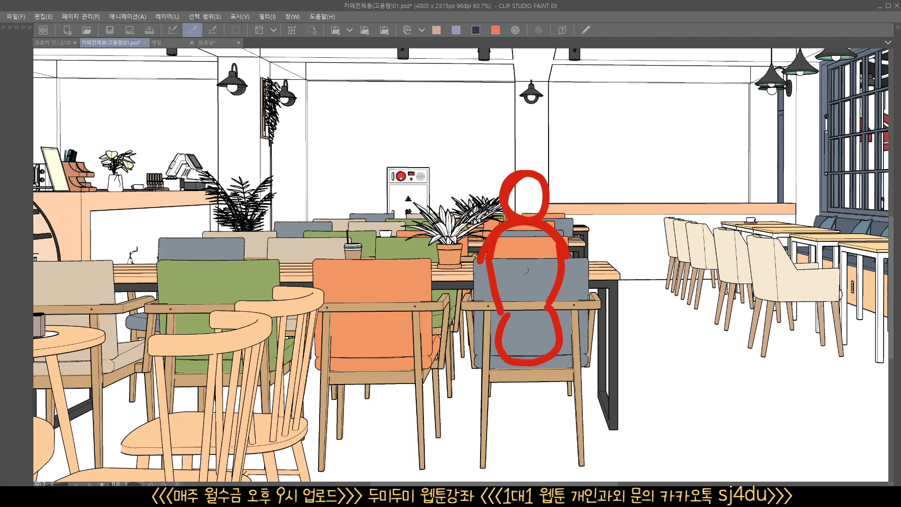
- Draw the arms, legs and feet of the red figure on the grey chair
mouse_move(486, 245)
mouse_down()
mouse_move(463, 295)
mouse_move(489, 299)
mouse_move(481, 297)
mouse_up()
mouse_move(565, 243)
mouse_down()
mouse_move(588, 295)
mouse_move(561, 265)
mouse_up()
drag(544, 381, 564, 306)
drag(514, 273, 531, 352)
mouse_move(540, 292)
mouse_down()
mouse_move(543, 351)
mouse_move(534, 353)
mouse_move(564, 303)
mouse_move(565, 347)
mouse_up()
mouse_move(588, 282)
mouse_down()
mouse_move(576, 343)
mouse_move(583, 349)
mouse_move(574, 342)
mouse_up()
drag(580, 324, 544, 322)
- Mark the figure's waist and seat height, the nearest beige chair's seat and the nearest table's edge with short red lines
drag(535, 284, 584, 281)
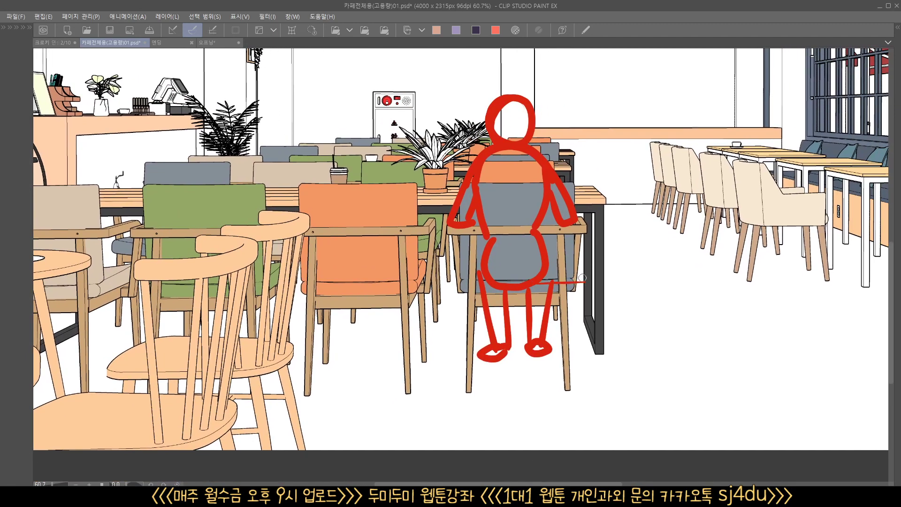
drag(756, 225, 832, 215)
drag(783, 262, 687, 297)
mouse_move(661, 262)
mouse_down()
mouse_move(697, 259)
mouse_move(672, 268)
mouse_up()
drag(719, 216, 745, 215)
drag(692, 294, 672, 314)
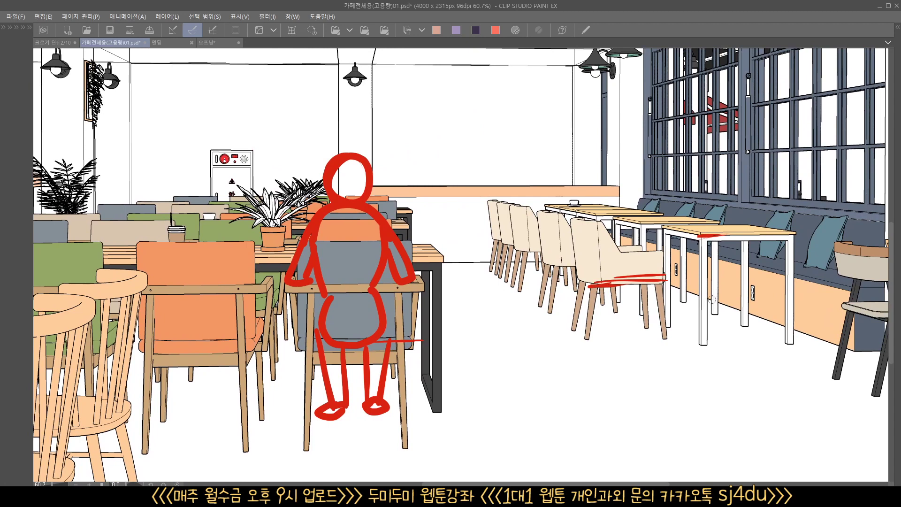
mouse_move(671, 322)
mouse_down()
mouse_move(666, 332)
mouse_move(663, 317)
mouse_up()
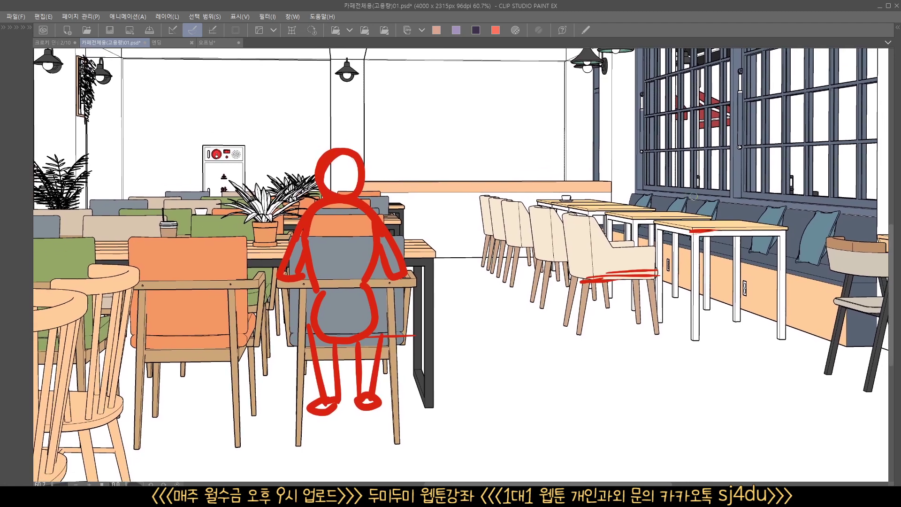
drag(668, 150, 662, 173)
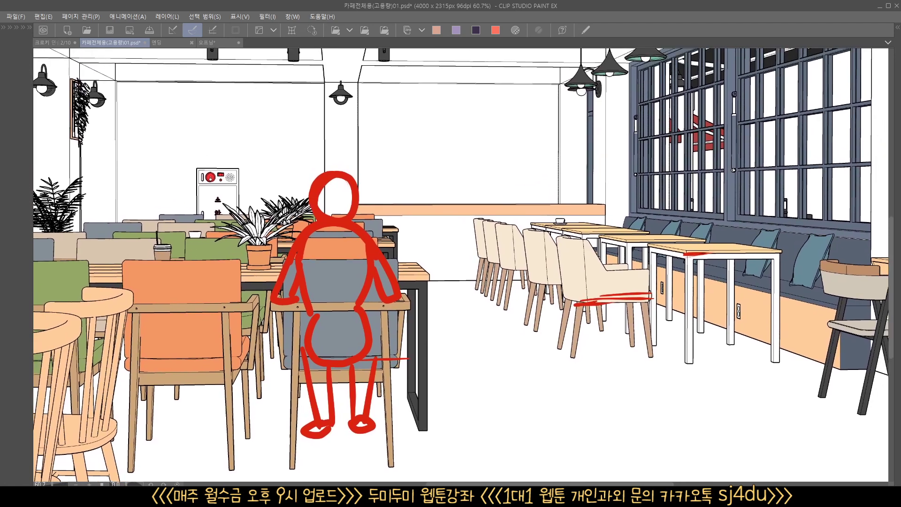
drag(569, 305, 669, 269)
mouse_move(787, 283)
mouse_down()
mouse_move(587, 321)
mouse_move(478, 365)
mouse_move(622, 366)
mouse_up()
mouse_move(373, 316)
mouse_down()
mouse_move(479, 291)
mouse_move(469, 161)
mouse_move(554, 139)
mouse_move(554, 304)
mouse_up()
- Draw a red door frame with a standing figure inside on the back wall and label its height 2m
drag(470, 141, 478, 295)
drag(500, 170, 502, 287)
drag(509, 190, 507, 298)
drag(557, 139, 574, 177)
mouse_move(570, 184)
mouse_down()
mouse_move(570, 198)
mouse_move(579, 197)
mouse_up()
mouse_move(587, 198)
mouse_down()
mouse_move(610, 198)
mouse_move(552, 300)
mouse_up()
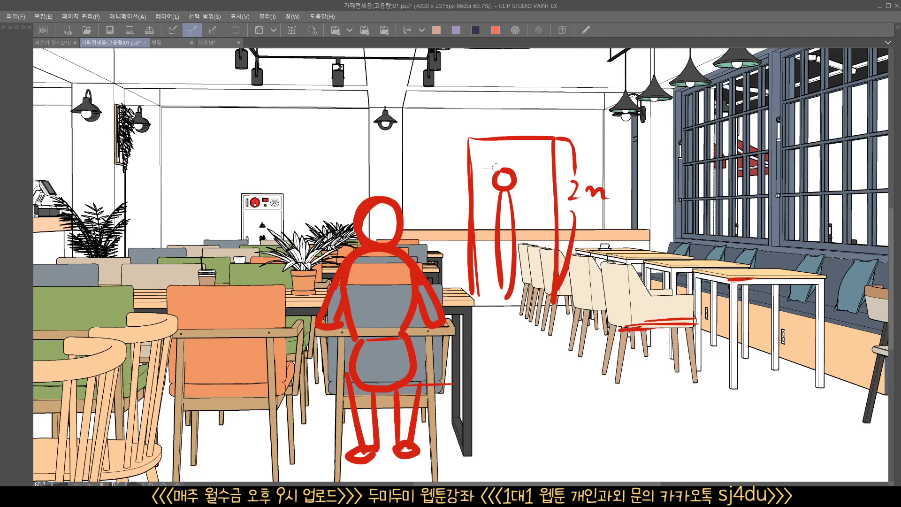
- Mark the gap between the standing figure's head and the door top as 30 and draw a doorknob
drag(483, 167, 531, 166)
drag(512, 136, 513, 165)
mouse_move(518, 145)
mouse_down()
mouse_move(519, 157)
mouse_move(534, 146)
mouse_up()
drag(504, 230, 509, 307)
scroll(596, 284, down, 2)
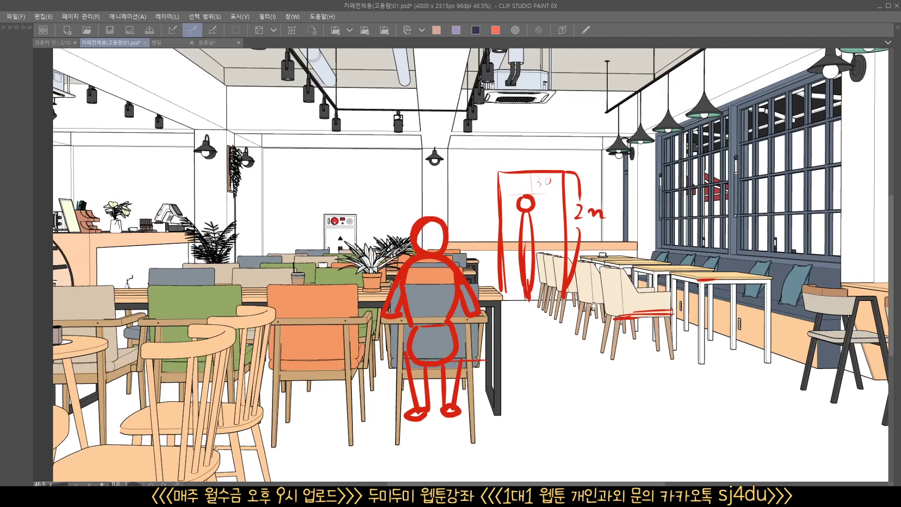
drag(596, 284, 568, 272)
scroll(498, 225, up, 4)
drag(474, 224, 482, 229)
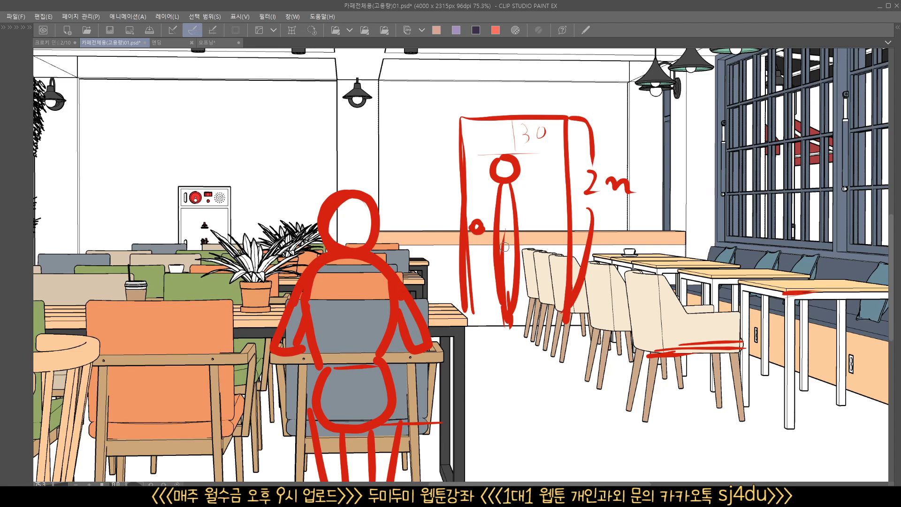
- Draw the legs and feet of a red figure seated on the window bench behind the nearest white-legged table
drag(744, 321, 602, 295)
drag(767, 349, 669, 333)
click(669, 333)
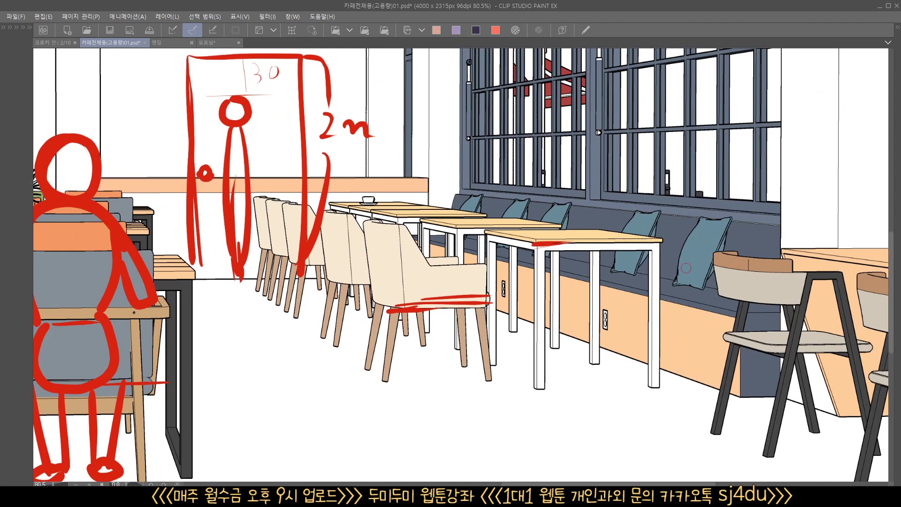
drag(677, 274, 617, 288)
mouse_move(698, 297)
mouse_down()
mouse_move(619, 303)
mouse_move(629, 355)
mouse_up()
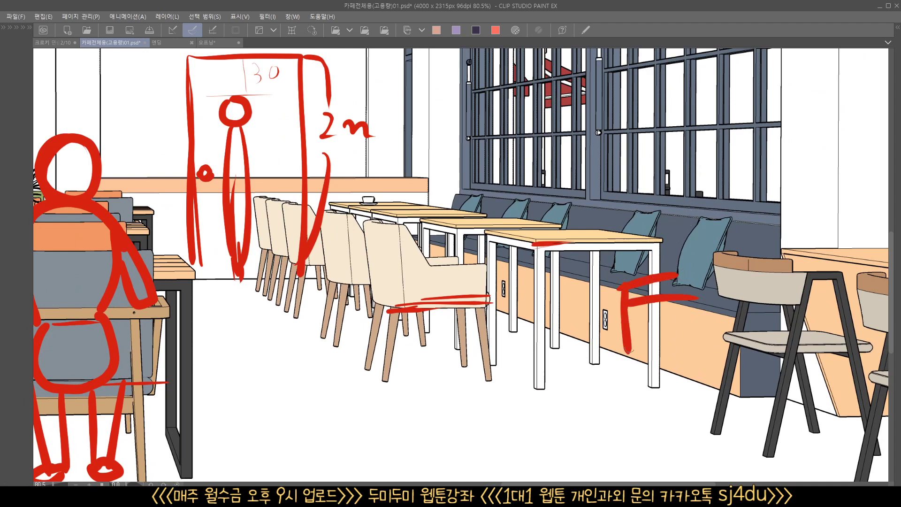
drag(638, 302, 642, 363)
mouse_move(632, 331)
mouse_down()
mouse_move(615, 359)
mouse_move(629, 355)
mouse_up()
mouse_move(644, 266)
mouse_down()
mouse_move(629, 265)
mouse_move(606, 331)
mouse_move(585, 355)
mouse_up()
mouse_move(628, 274)
mouse_down()
mouse_move(671, 274)
mouse_move(652, 263)
mouse_move(690, 262)
mouse_move(667, 285)
mouse_move(685, 264)
mouse_move(698, 281)
mouse_up()
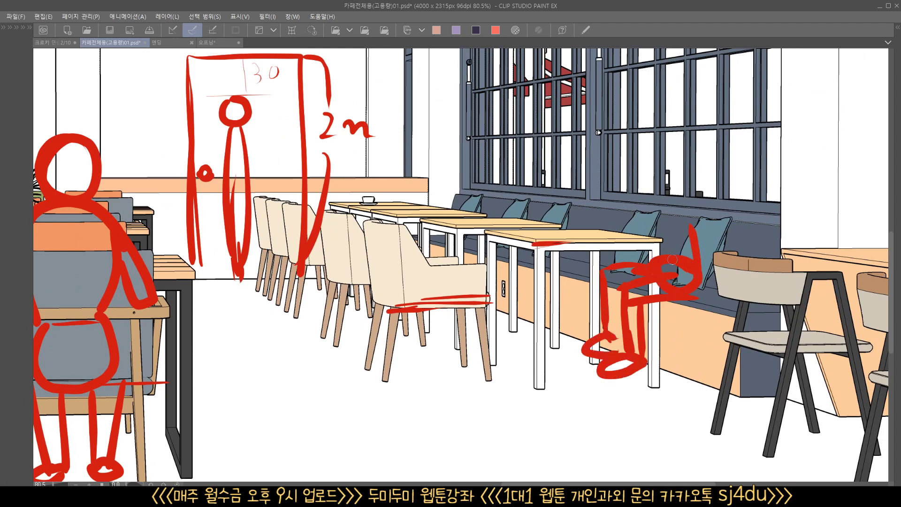
- Draw the bench figure's hips, torso and head, with its arm resting on the tabletop
mouse_move(663, 254)
mouse_down()
mouse_move(662, 200)
mouse_move(692, 207)
mouse_move(695, 252)
mouse_up()
drag(687, 189, 664, 208)
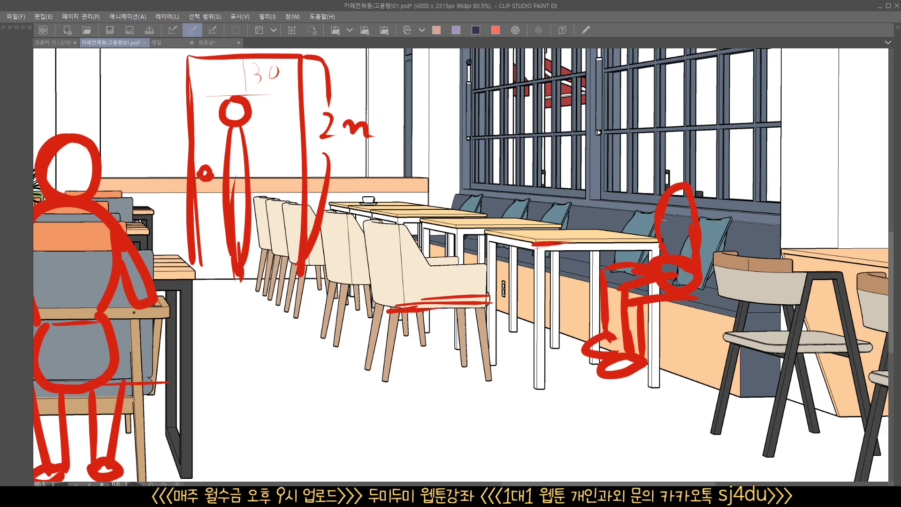
mouse_move(677, 171)
mouse_down()
mouse_move(666, 156)
mouse_move(688, 159)
mouse_move(664, 145)
mouse_move(624, 230)
mouse_move(592, 232)
mouse_up()
mouse_move(684, 198)
mouse_down()
mouse_move(667, 235)
mouse_move(624, 239)
mouse_move(696, 194)
mouse_up()
drag(696, 283, 668, 281)
drag(668, 281, 706, 298)
scroll(706, 298, up, 1)
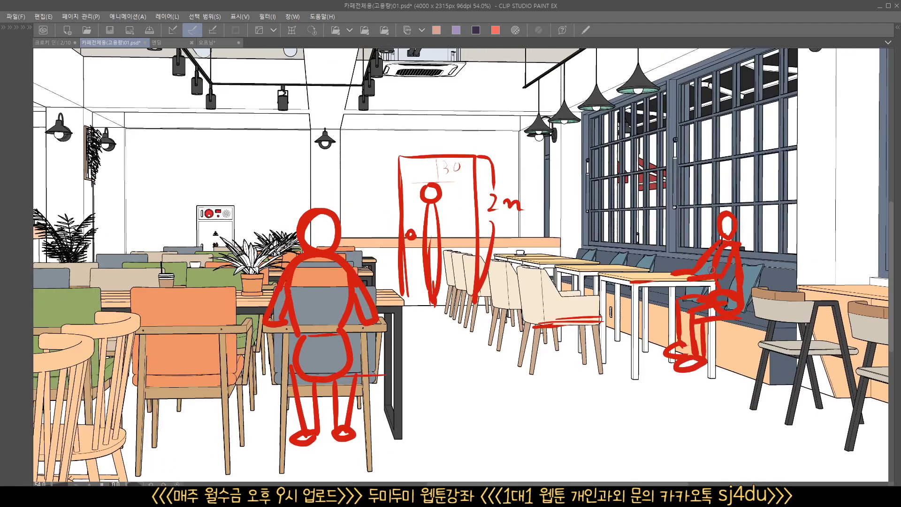
- Draw red perspective lines receding from the bench figure's head and the window's upper edge, plus a floor line linking its feet to the beige chair
drag(718, 233, 533, 226)
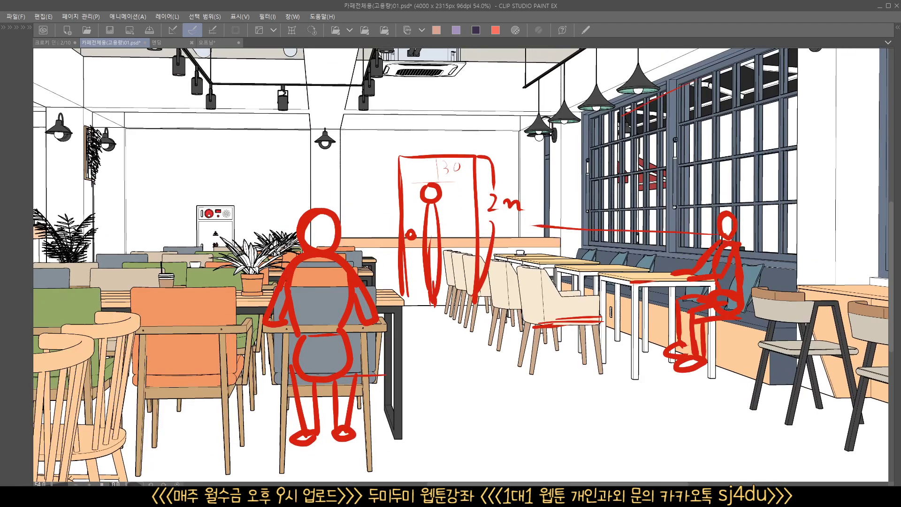
drag(622, 116, 495, 175)
key(ctrl+z)
drag(713, 72, 494, 161)
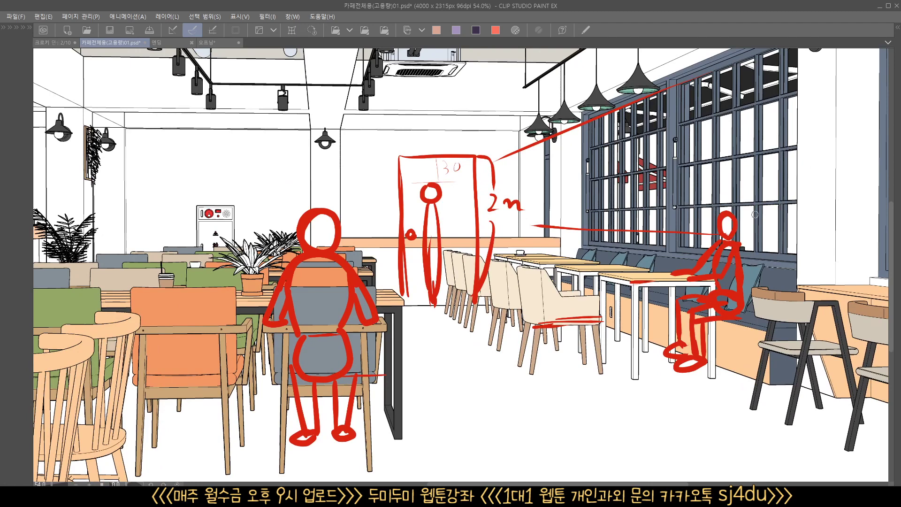
drag(717, 218, 549, 236)
key(ctrl+z)
drag(719, 213, 564, 223)
drag(592, 319, 666, 352)
scroll(731, 369, up, 2)
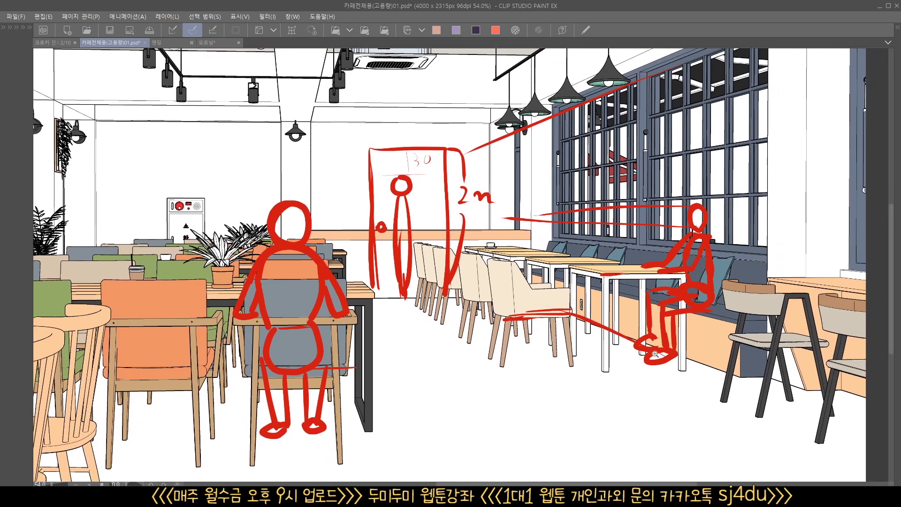
drag(733, 357, 698, 372)
scroll(678, 322, down, 2)
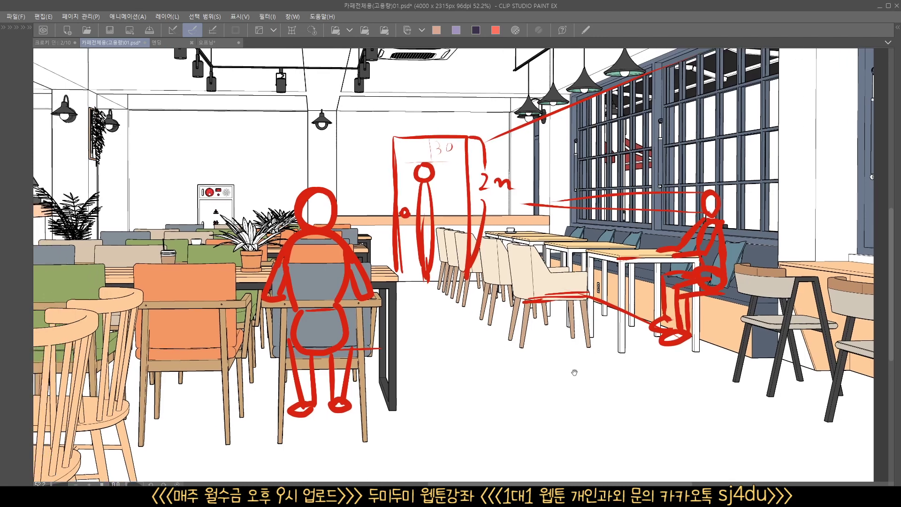
- Draw the hips and a leg of a standing figure beside the nearest beige chair, with a line carrying the table height across
scroll(476, 323, up, 2)
mouse_move(496, 290)
mouse_down()
mouse_move(497, 319)
mouse_move(508, 299)
mouse_move(501, 351)
mouse_move(482, 370)
mouse_move(500, 357)
mouse_up()
mouse_move(500, 283)
mouse_down()
mouse_move(496, 233)
mouse_move(512, 291)
mouse_move(498, 207)
mouse_move(526, 256)
mouse_move(524, 287)
mouse_move(540, 288)
mouse_up()
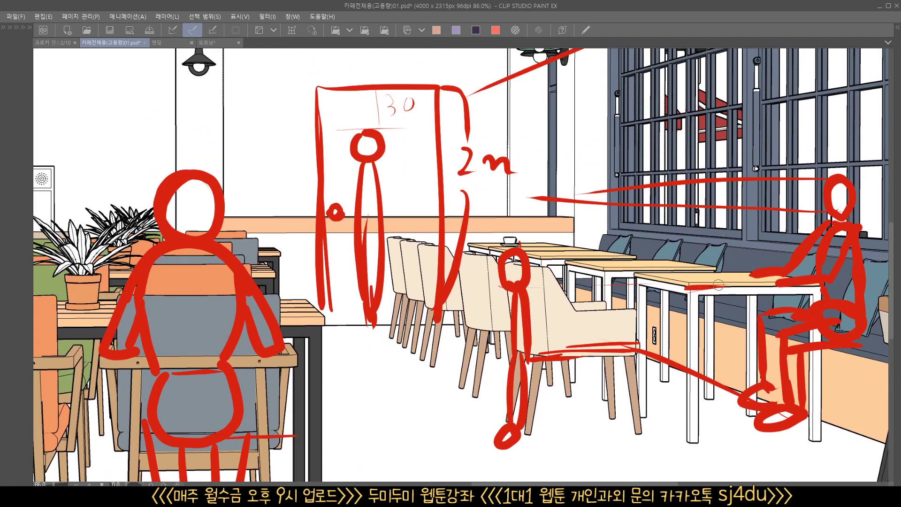
drag(718, 284, 505, 288)
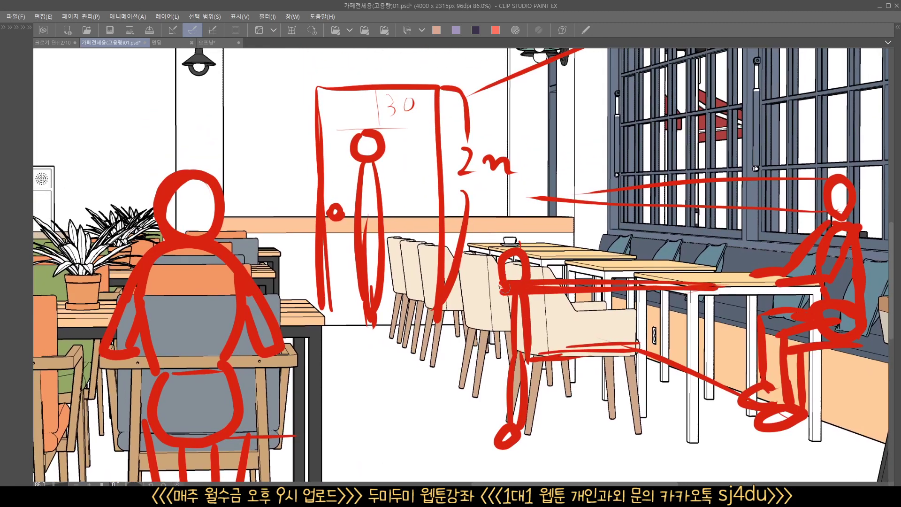
- Draw the torso, head, arms and second leg of the standing figure beside the beige chair
mouse_move(514, 241)
mouse_down()
mouse_move(495, 282)
mouse_move(494, 218)
mouse_move(510, 172)
mouse_move(529, 244)
mouse_up()
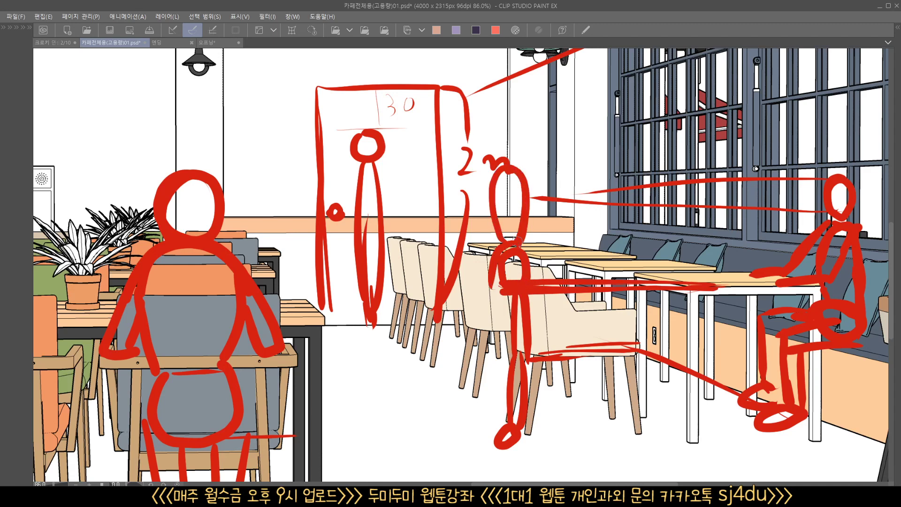
mouse_move(511, 163)
mouse_down()
mouse_move(493, 146)
mouse_move(507, 171)
mouse_move(486, 213)
mouse_move(500, 422)
mouse_up()
drag(527, 353, 526, 383)
drag(540, 404, 518, 409)
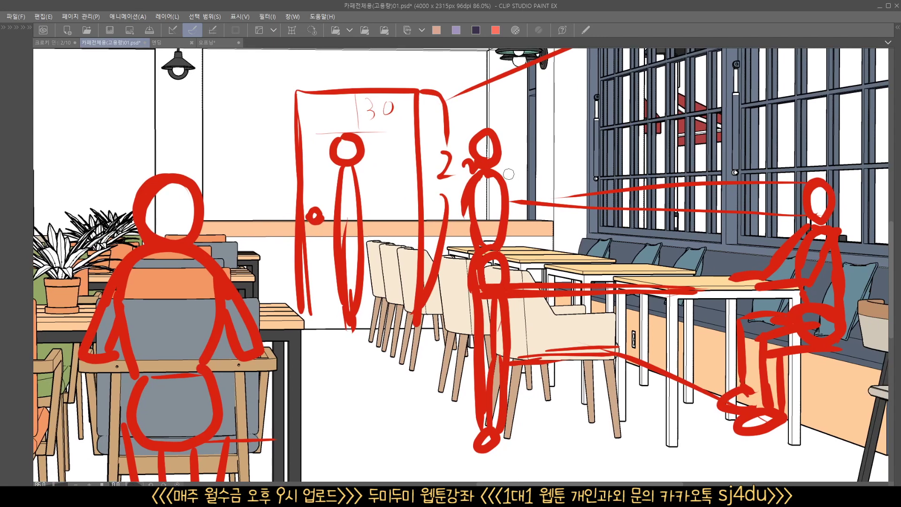
drag(509, 183, 507, 207)
scroll(560, 248, down, 3)
scroll(540, 249, up, 2)
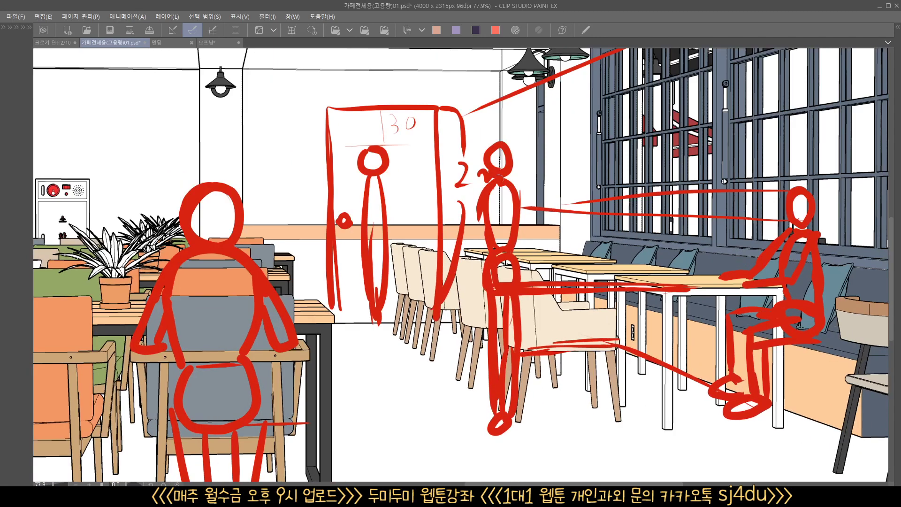
scroll(540, 240, down, 2)
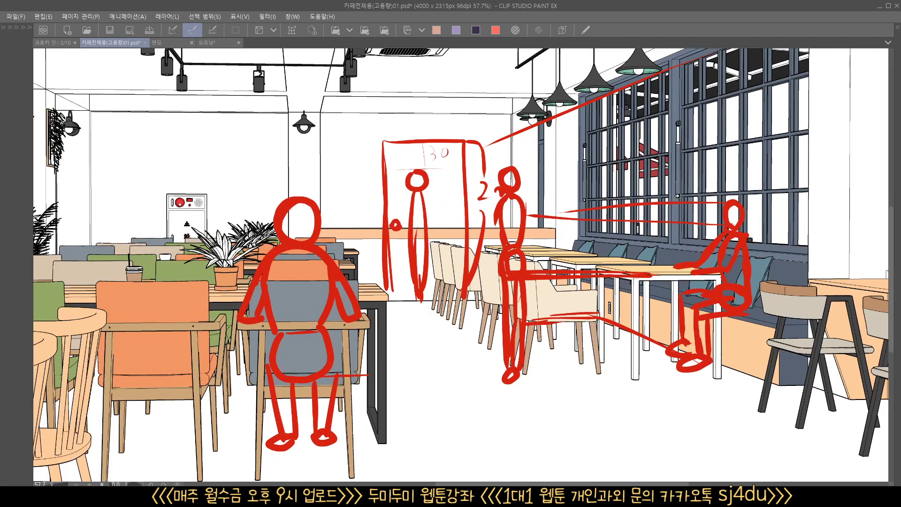
scroll(585, 232, down, 2)
drag(598, 252, 657, 257)
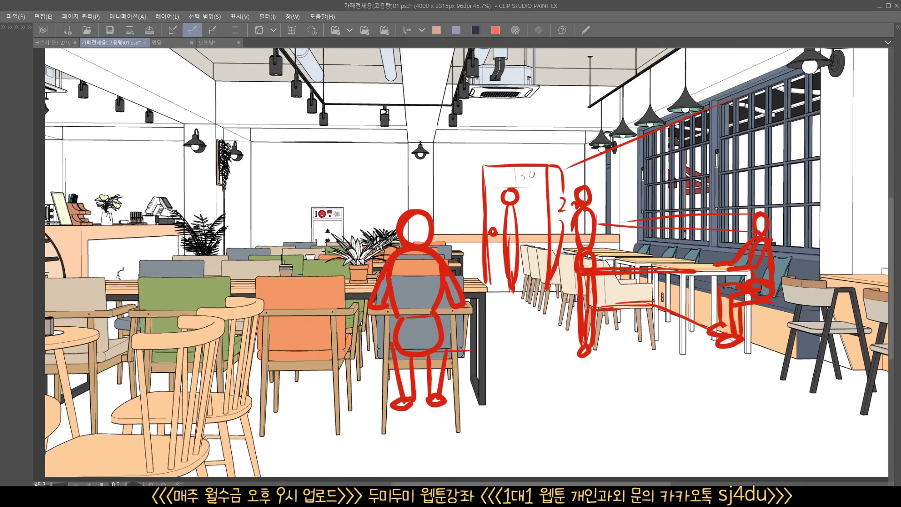
- Extend the window's upper and lower edges to a vanishing point on the back wall and draw a thick horizon line through it
drag(630, 135, 458, 198)
drag(704, 107, 486, 196)
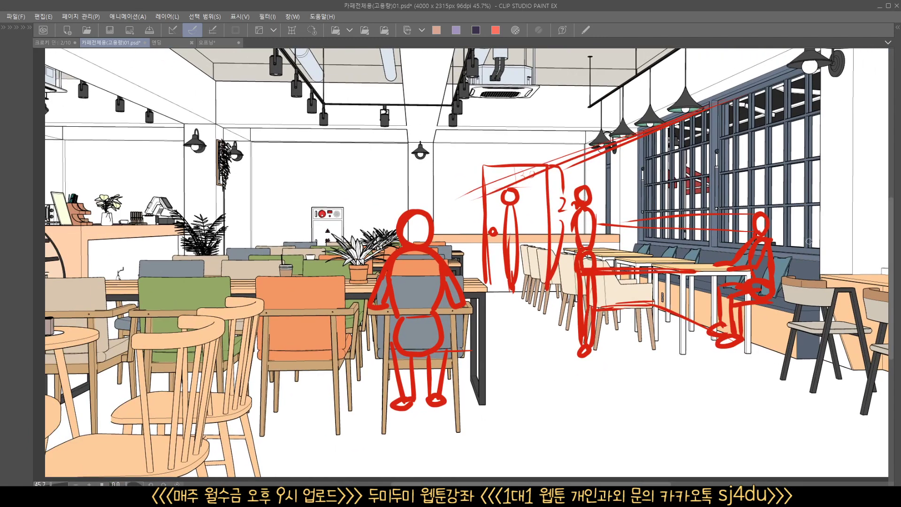
drag(740, 247, 445, 196)
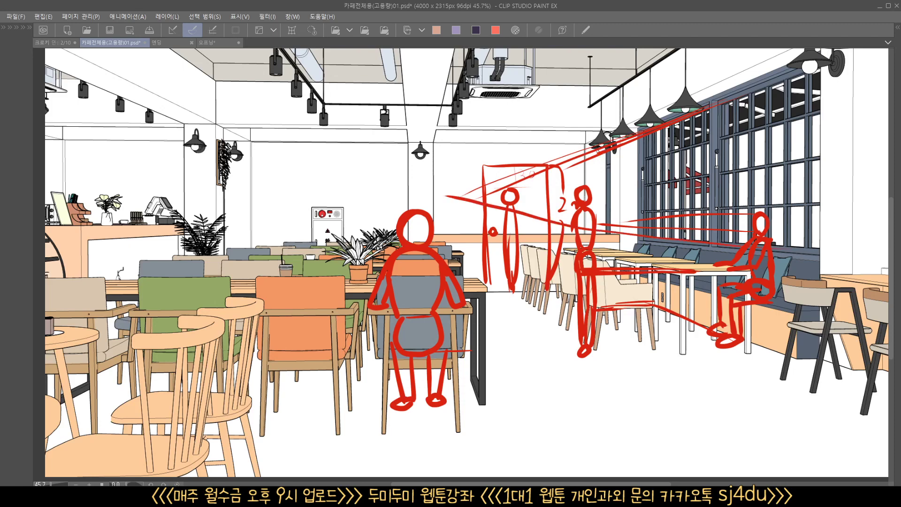
drag(597, 152, 487, 196)
drag(684, 241, 434, 206)
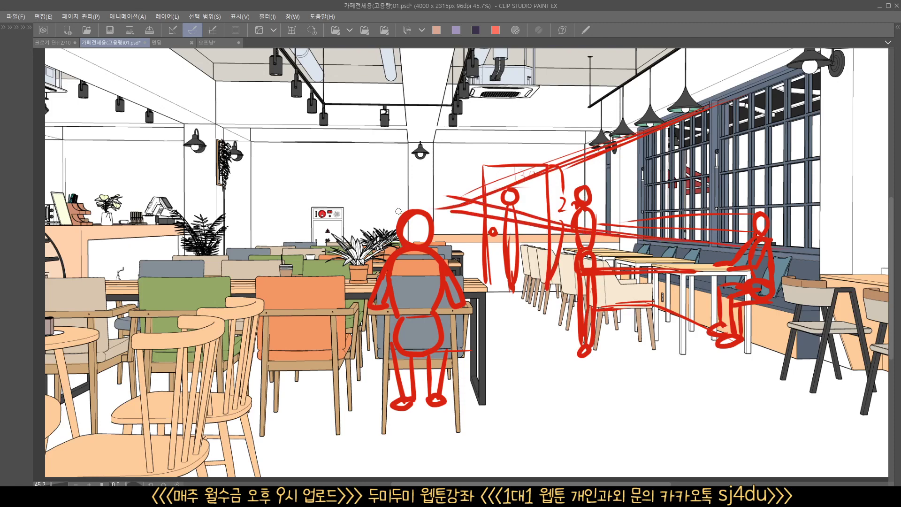
mouse_move(798, 205)
mouse_down()
mouse_move(347, 213)
mouse_move(121, 240)
mouse_move(455, 213)
mouse_move(852, 202)
mouse_up()
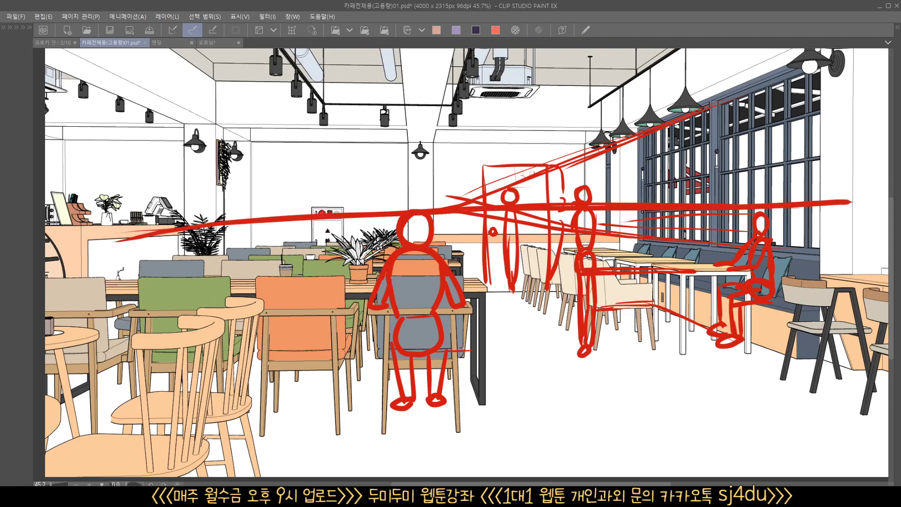
drag(438, 206, 148, 226)
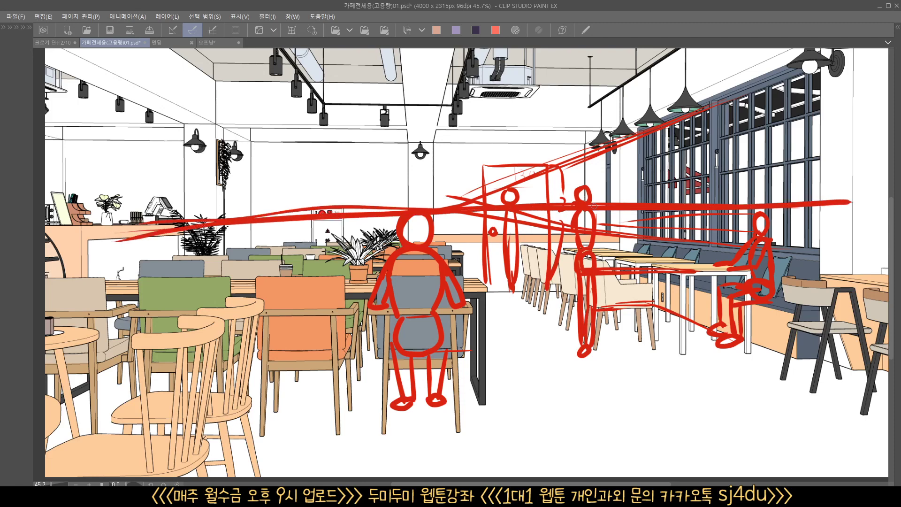
- Label the figure standing beside the beige chair with the height 160 next to its head
drag(584, 218, 585, 223)
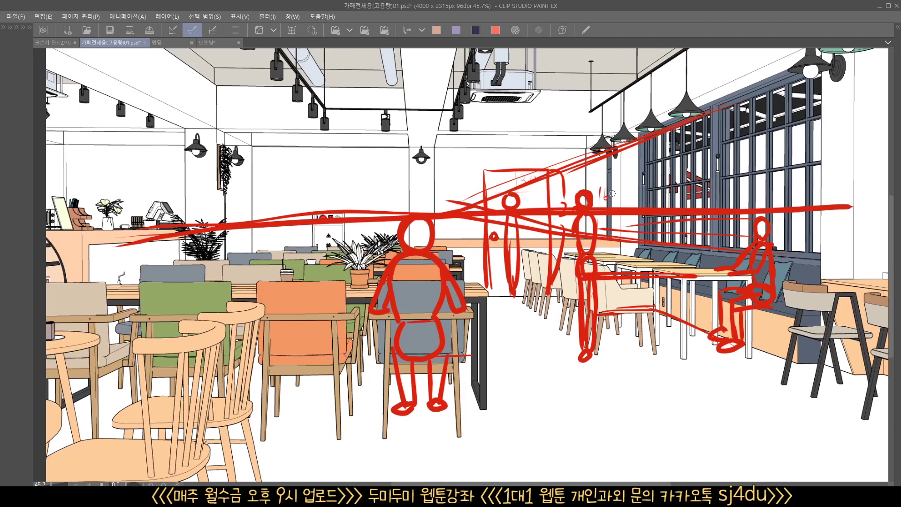
drag(667, 296, 659, 323)
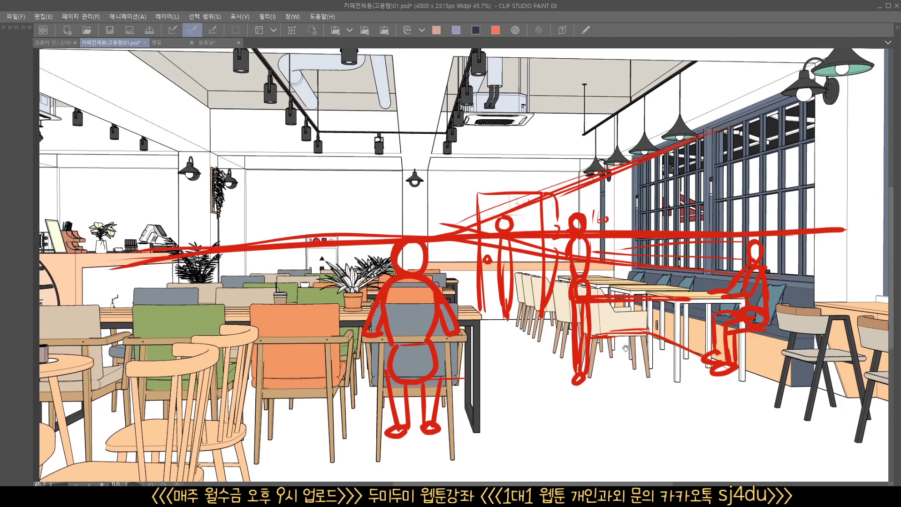
drag(626, 348, 604, 346)
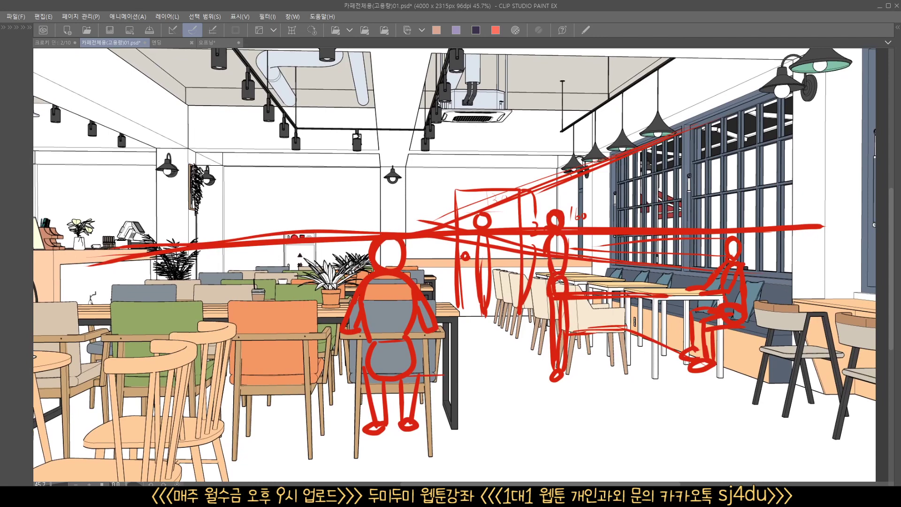
drag(669, 304, 700, 299)
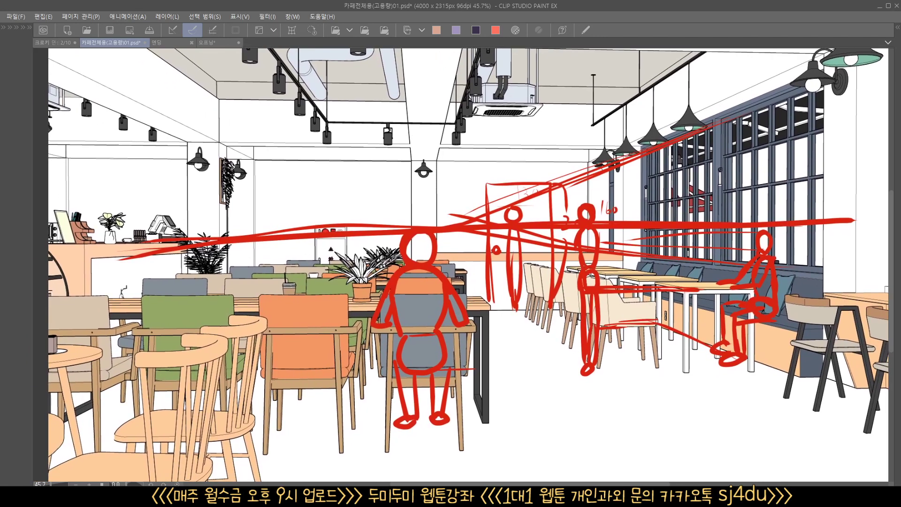
scroll(617, 243, down, 4)
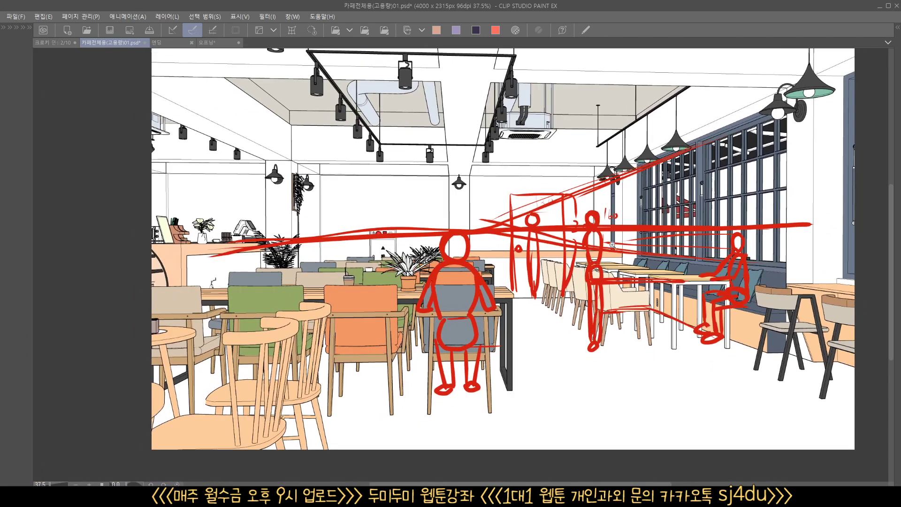
scroll(619, 248, up, 3)
drag(609, 314, 693, 305)
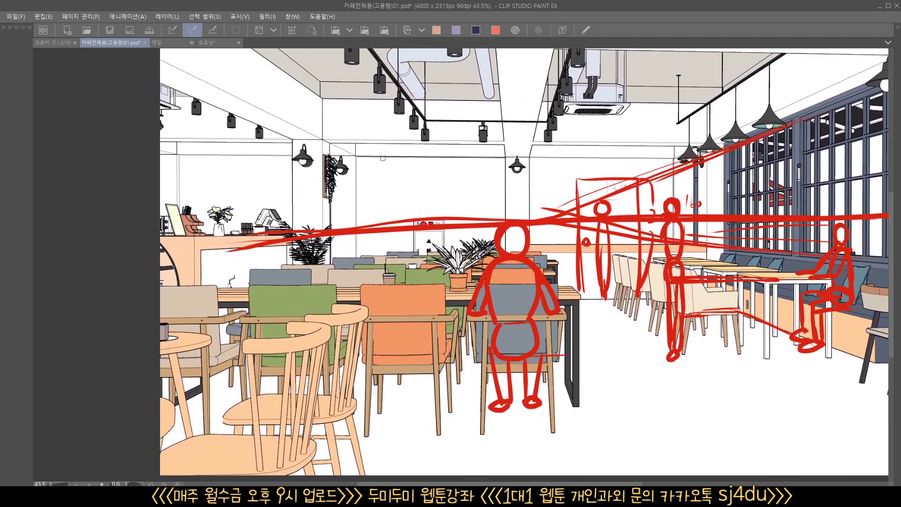
- Draw the head, shoulders and torso of a larger standing figure in front of the orange chair
mouse_move(386, 146)
mouse_down()
mouse_move(376, 178)
mouse_move(406, 180)
mouse_move(383, 188)
mouse_move(403, 164)
mouse_move(382, 194)
mouse_move(416, 212)
mouse_move(360, 305)
mouse_up()
key(ctrl+z)
key(ctrl+z)
drag(416, 212, 411, 288)
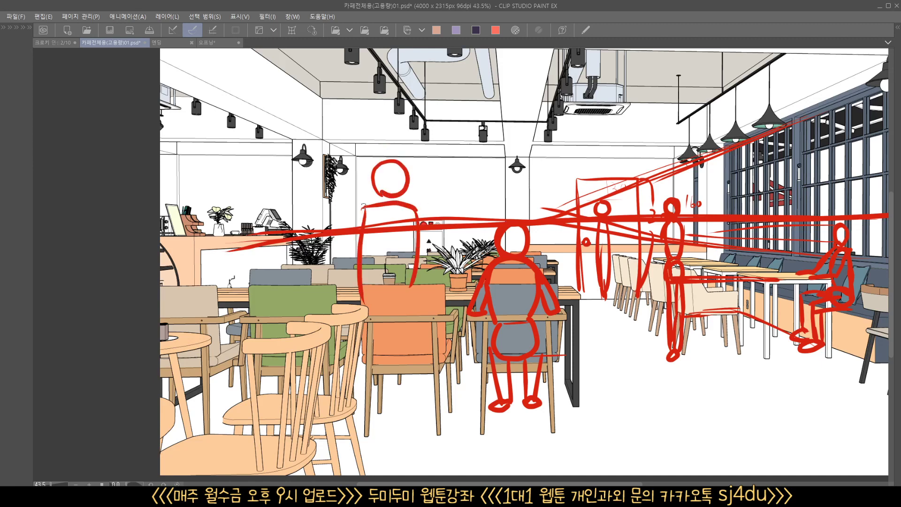
mouse_move(363, 206)
mouse_down()
mouse_move(370, 306)
mouse_move(422, 208)
mouse_up()
mouse_move(422, 209)
mouse_down()
mouse_move(415, 286)
mouse_move(403, 284)
mouse_up()
- Draw the legs, feet and neck of the large standing figure at the orange chair
drag(368, 288, 371, 429)
mouse_move(393, 316)
mouse_down()
mouse_move(384, 426)
mouse_move(371, 431)
mouse_move(391, 433)
mouse_up()
drag(396, 307, 407, 434)
mouse_move(421, 289)
mouse_down()
mouse_move(443, 458)
mouse_move(411, 447)
mouse_move(416, 321)
mouse_up()
drag(396, 357, 447, 452)
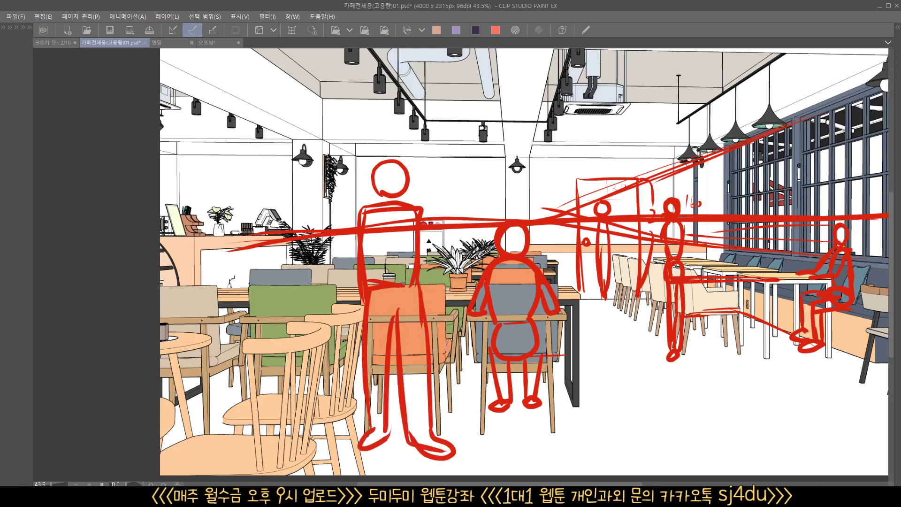
drag(378, 198, 396, 207)
- Draw the head and shoulders of a seated figure on the green chair, with the head just below the horizon line
drag(591, 308, 537, 302)
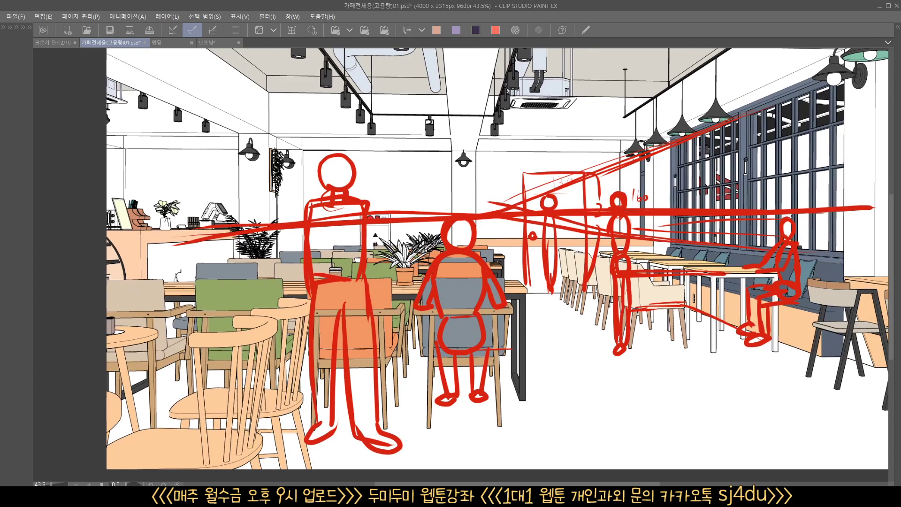
drag(571, 275, 761, 261)
drag(449, 280, 507, 262)
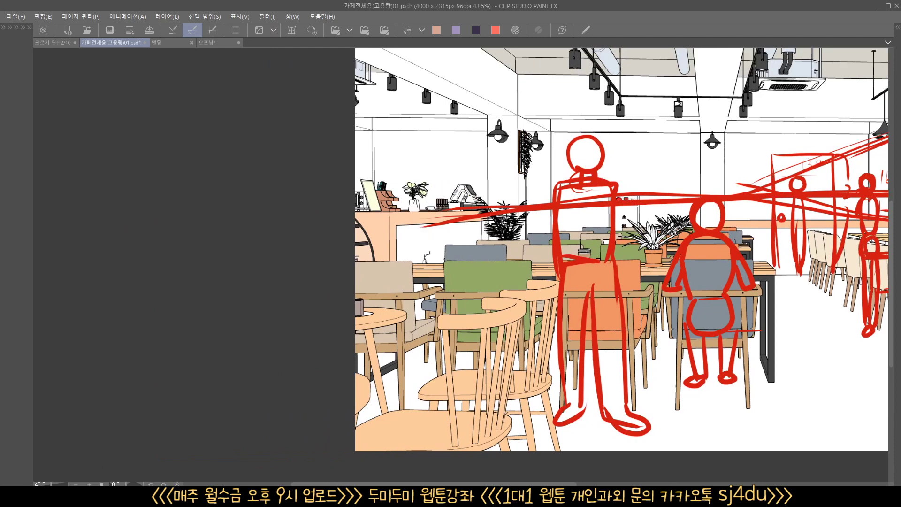
scroll(545, 239, up, 1)
mouse_move(485, 209)
mouse_down()
mouse_move(461, 237)
mouse_move(491, 235)
mouse_move(458, 230)
mouse_up()
key(ctrl+z)
key(ctrl+z)
mouse_move(476, 197)
mouse_down()
mouse_move(472, 242)
mouse_move(470, 207)
mouse_up()
drag(478, 238, 452, 268)
drag(485, 237, 521, 266)
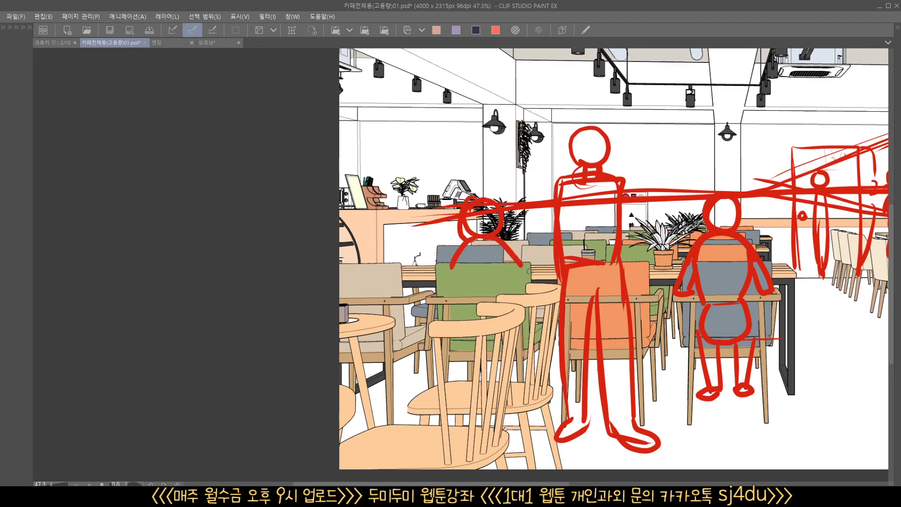
- Draw another seated figure on the window bench behind the first one and retrace the horizon line across the whole room
drag(832, 272, 615, 278)
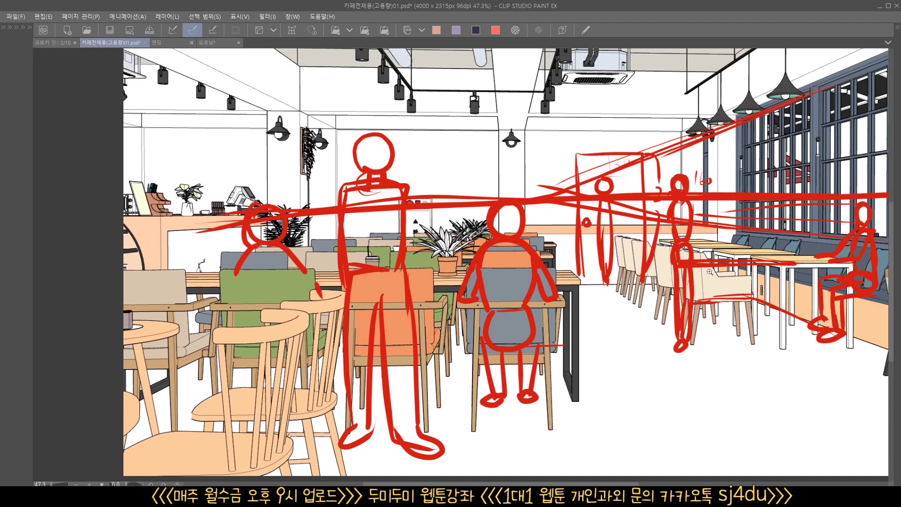
drag(710, 272, 660, 291)
mouse_move(749, 189)
mouse_down()
mouse_move(754, 207)
mouse_move(738, 227)
mouse_move(734, 258)
mouse_up()
mouse_move(755, 208)
mouse_down()
mouse_move(764, 256)
mouse_move(708, 308)
mouse_up()
mouse_move(706, 271)
mouse_down()
mouse_move(716, 265)
mouse_move(713, 322)
mouse_move(703, 344)
mouse_move(674, 365)
mouse_up()
drag(676, 367, 642, 341)
drag(306, 253, 793, 240)
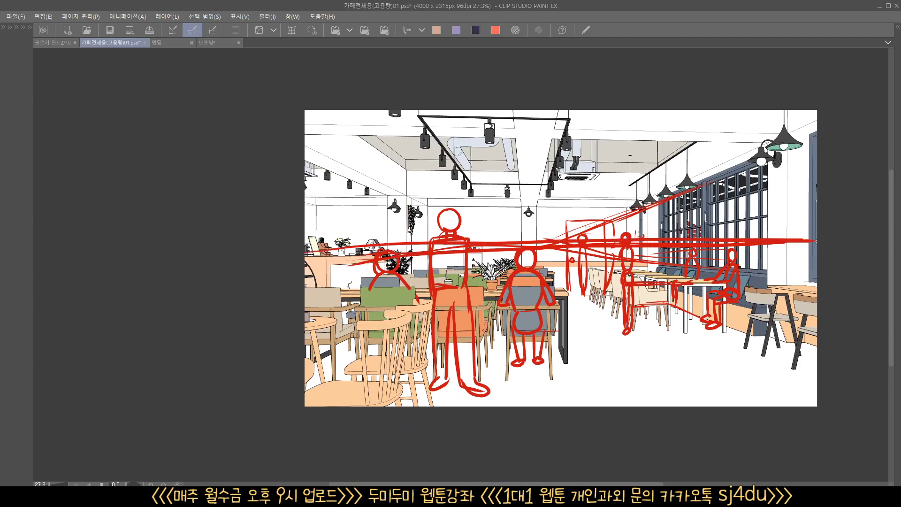
drag(527, 266, 550, 257)
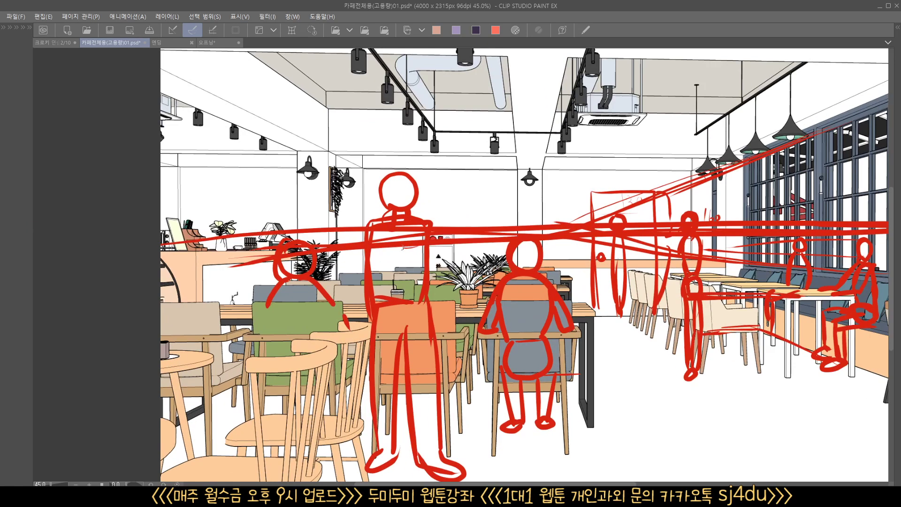
- Circle where the horizon line crosses the large standing figure's chest and the standing figure farther back
mouse_move(402, 256)
mouse_down()
mouse_move(413, 211)
mouse_move(449, 250)
mouse_up()
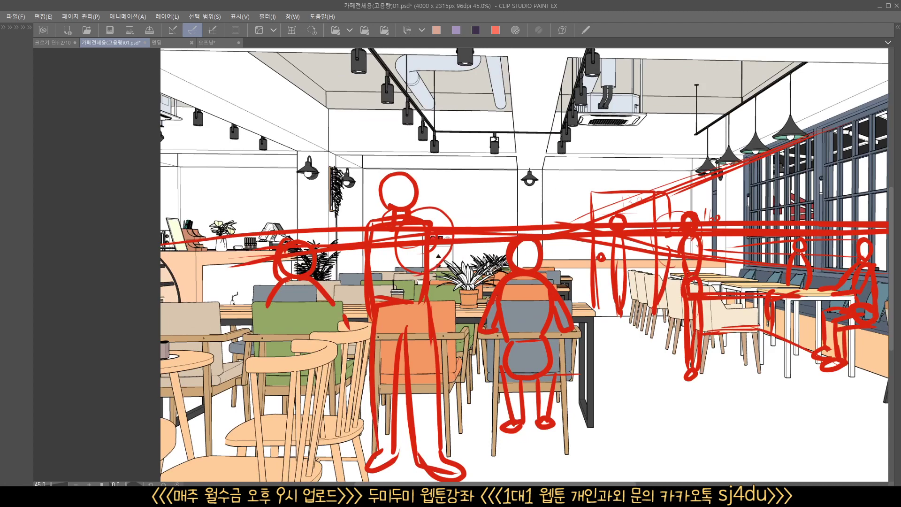
drag(715, 264, 706, 267)
drag(700, 349, 610, 287)
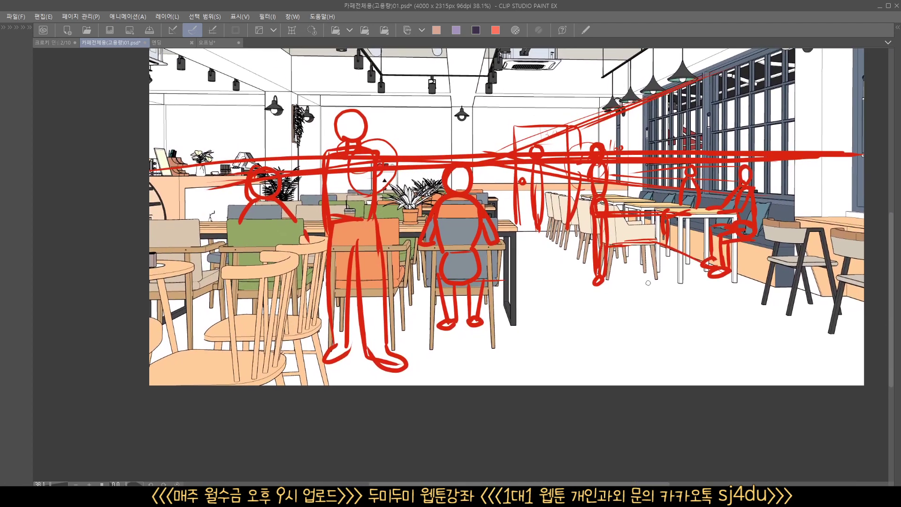
- Switch to the 크로키 연습장 document and draw a long red horizon line in the blank area below the thumbnail sketches
click(57, 43)
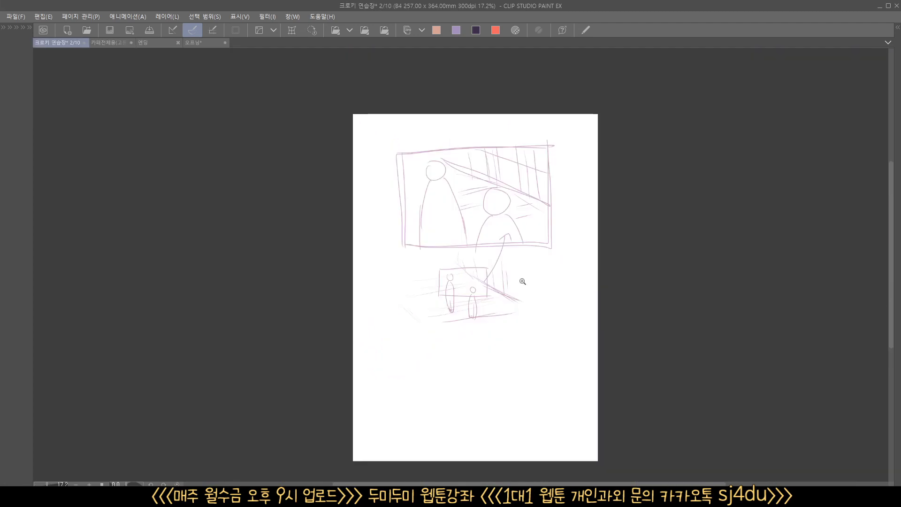
drag(499, 308, 538, 306)
mouse_move(490, 385)
mouse_down()
mouse_move(585, 254)
mouse_move(596, 269)
mouse_up()
drag(319, 298, 807, 279)
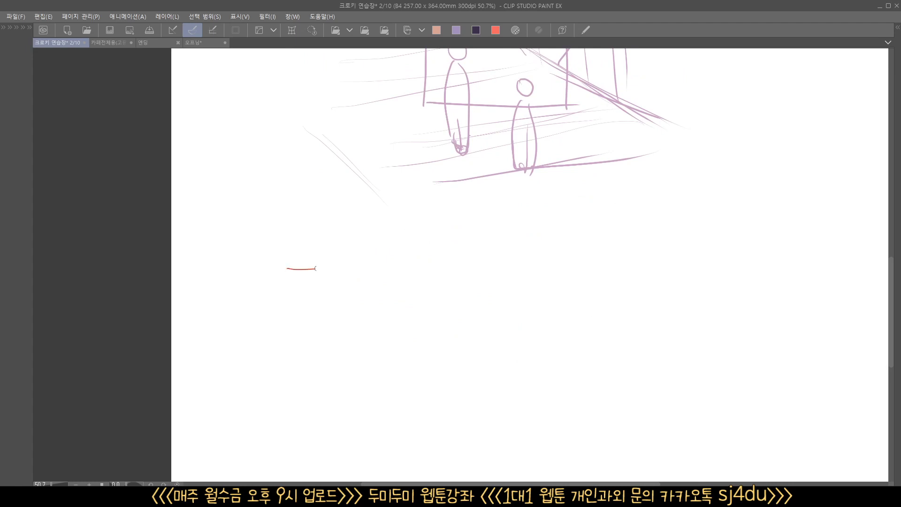
drag(316, 268, 829, 264)
- Draw a small standing figure and a larger one beside it, both crossed by the horizon line at the upper body
mouse_move(425, 231)
mouse_down()
mouse_move(423, 308)
mouse_move(437, 316)
mouse_move(427, 319)
mouse_up()
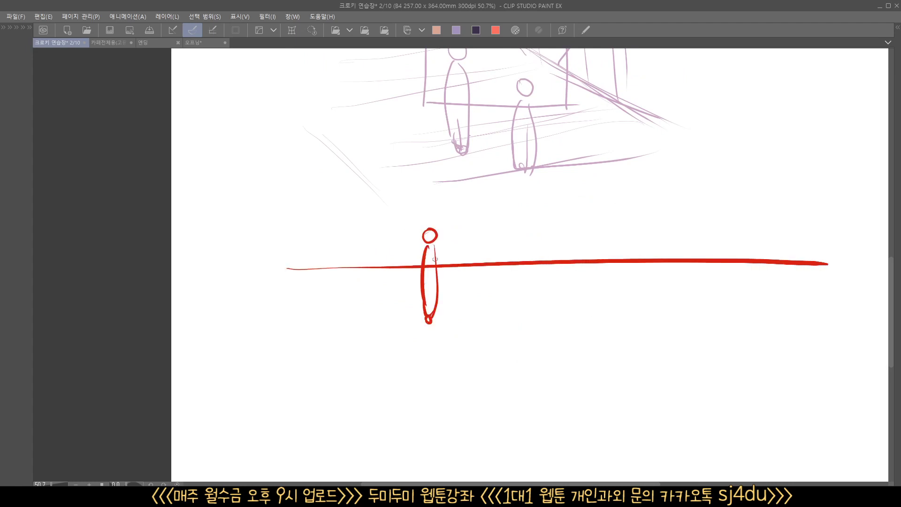
mouse_move(509, 194)
mouse_down()
mouse_move(503, 197)
mouse_move(517, 222)
mouse_move(502, 371)
mouse_up()
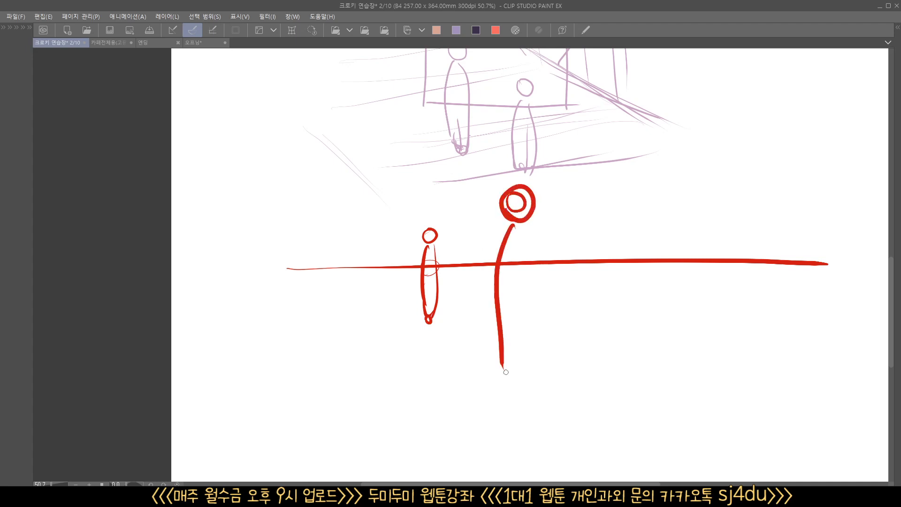
mouse_move(528, 227)
mouse_down()
mouse_move(541, 310)
mouse_move(530, 365)
mouse_up()
drag(501, 283, 520, 388)
drag(524, 369, 524, 403)
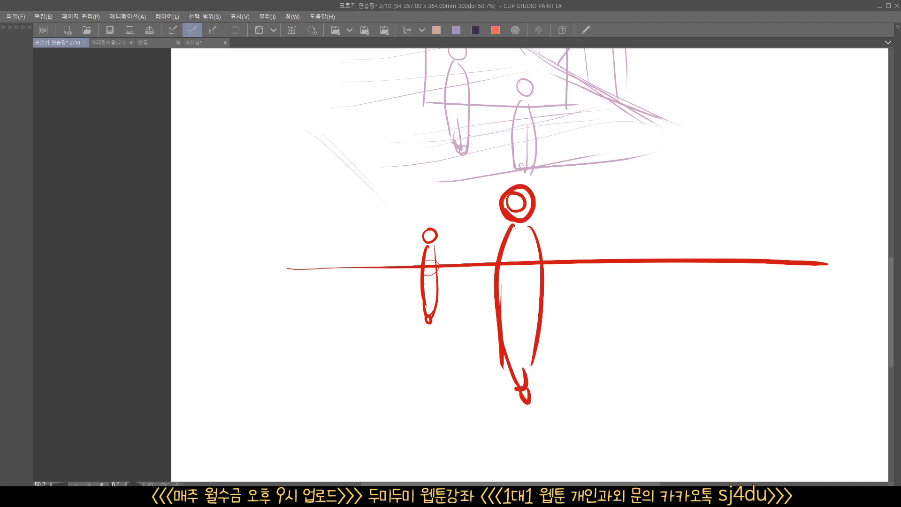
- Draw two tiny distant figures on the horizon line to the right of the larger figure
drag(610, 240, 609, 292)
drag(650, 247, 648, 244)
drag(648, 252, 650, 281)
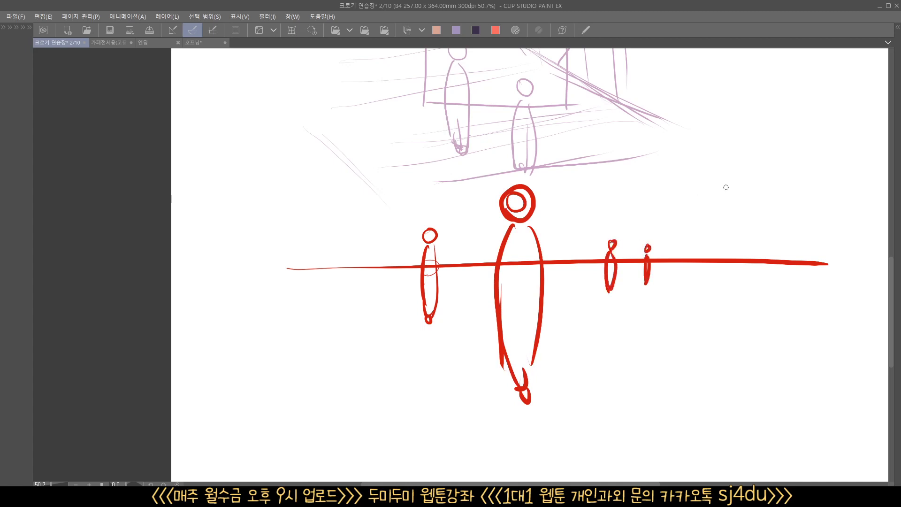
- Draw the largest foreground figure near the right end of the horizon line, with head, torso and legs
mouse_move(722, 148)
mouse_down()
mouse_move(748, 197)
mouse_move(717, 148)
mouse_up()
mouse_move(754, 209)
mouse_down()
mouse_move(703, 229)
mouse_move(700, 371)
mouse_move(753, 391)
mouse_up()
mouse_move(701, 353)
mouse_down()
mouse_move(723, 434)
mouse_move(721, 467)
mouse_up()
drag(761, 388, 706, 456)
drag(673, 422, 654, 389)
scroll(669, 410, down, 1)
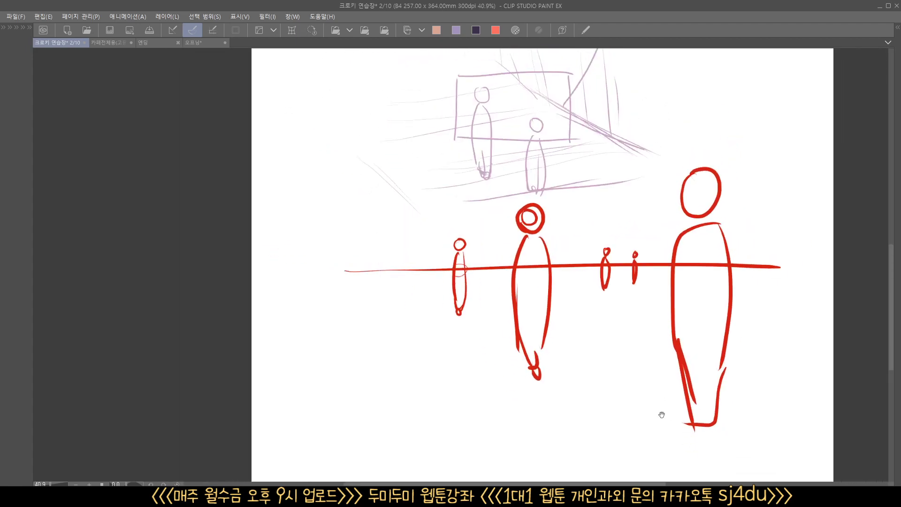
- Retrace the horizon line and circle the spot where it crosses each figure's body
mouse_move(330, 273)
mouse_down()
mouse_move(711, 256)
mouse_move(676, 273)
mouse_move(708, 257)
mouse_up()
drag(622, 277, 635, 273)
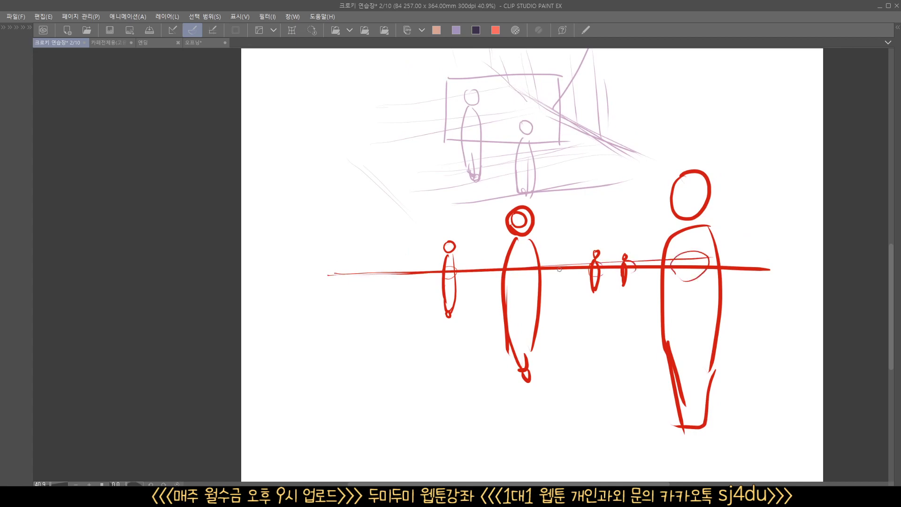
scroll(547, 291, up, 2)
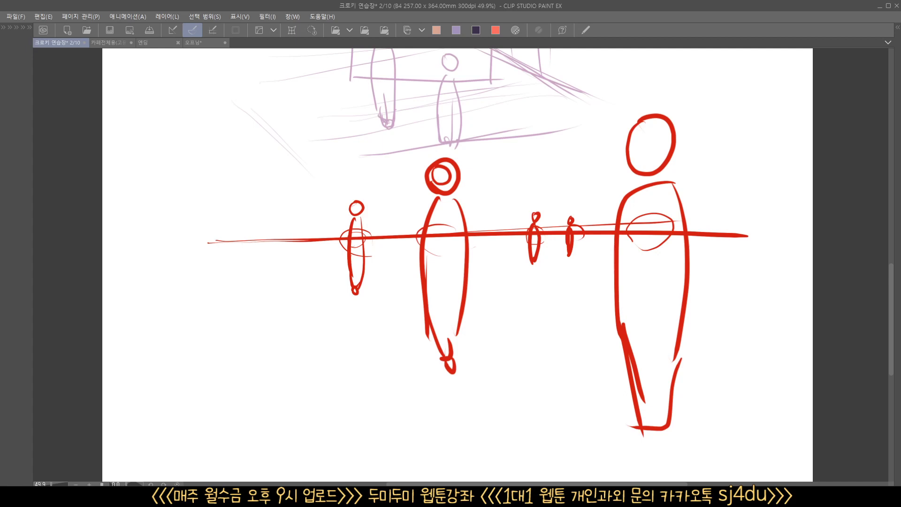
drag(398, 225, 403, 251)
- Return to the café background document and clear all the red figure and guide sketches from the layer
click(201, 42)
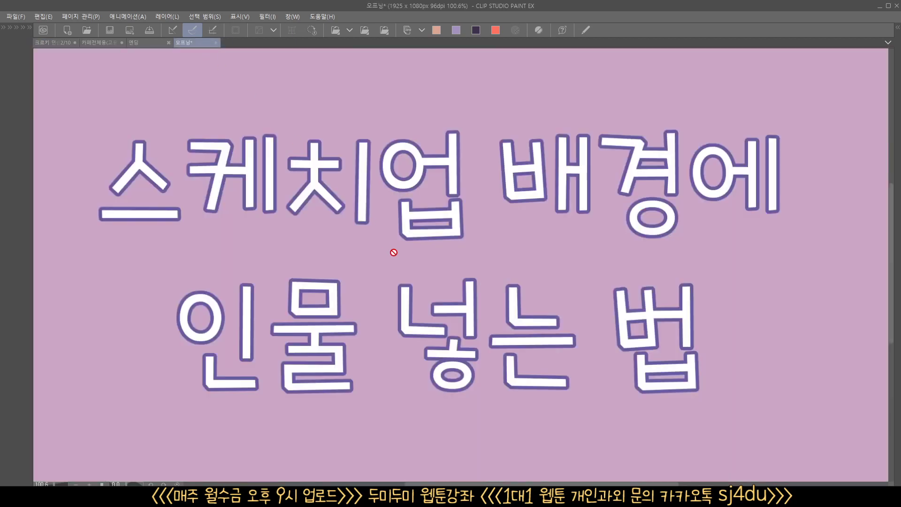
click(132, 42)
click(100, 42)
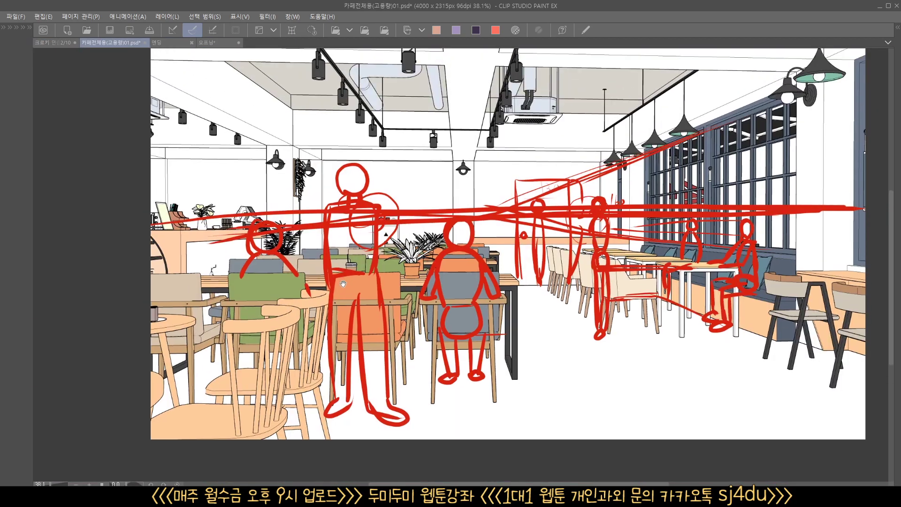
scroll(386, 274, down, 3)
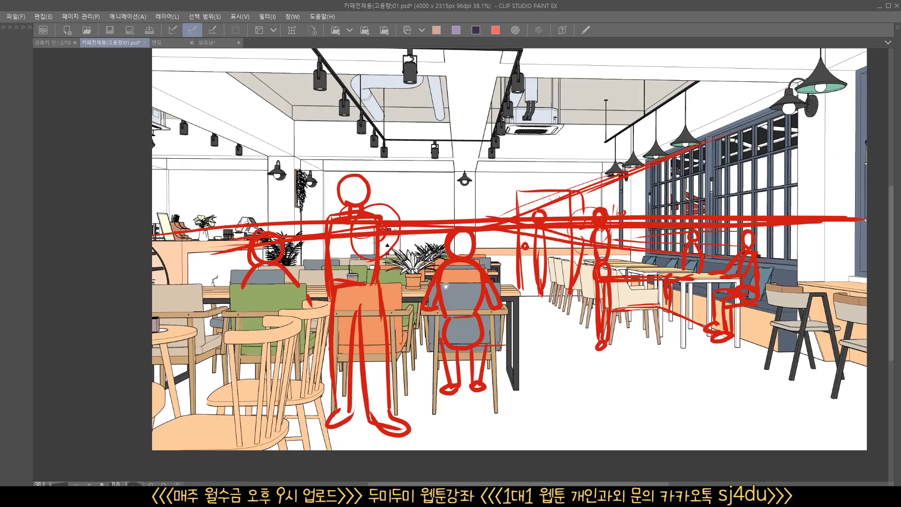
key(ctrl+a)
key(Delete)
key(ctrl+d)
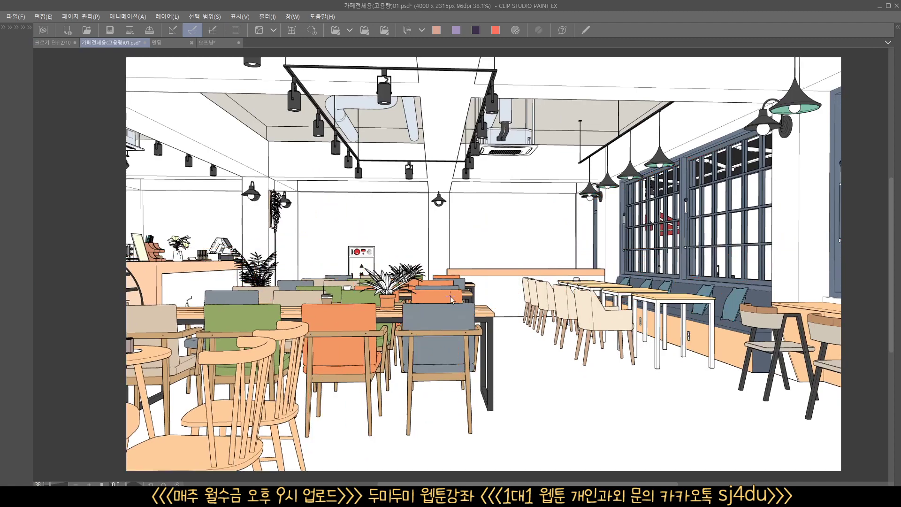
- Draw two straight perspective lines along the window-side seating and hanging lamps, plus a horizontal horizon line through their intersection
scroll(641, 298, up, 3)
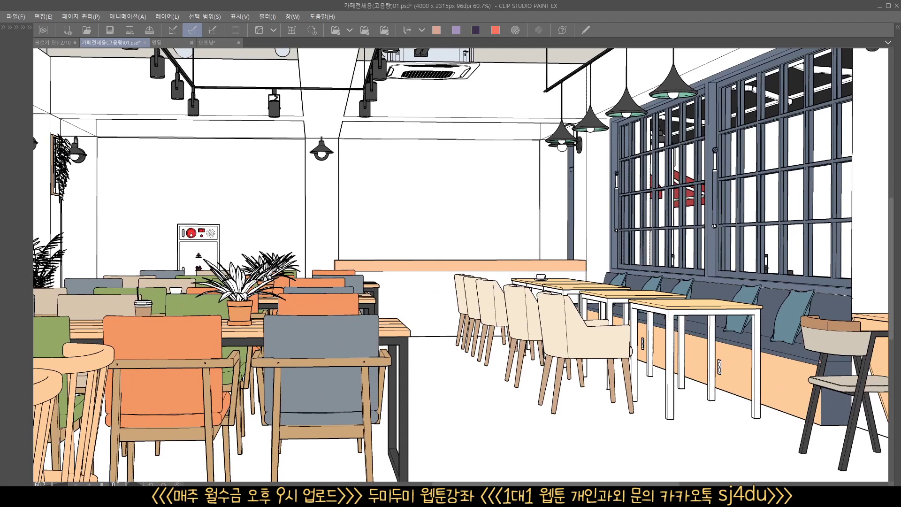
drag(819, 362, 352, 240)
drag(721, 149, 701, 213)
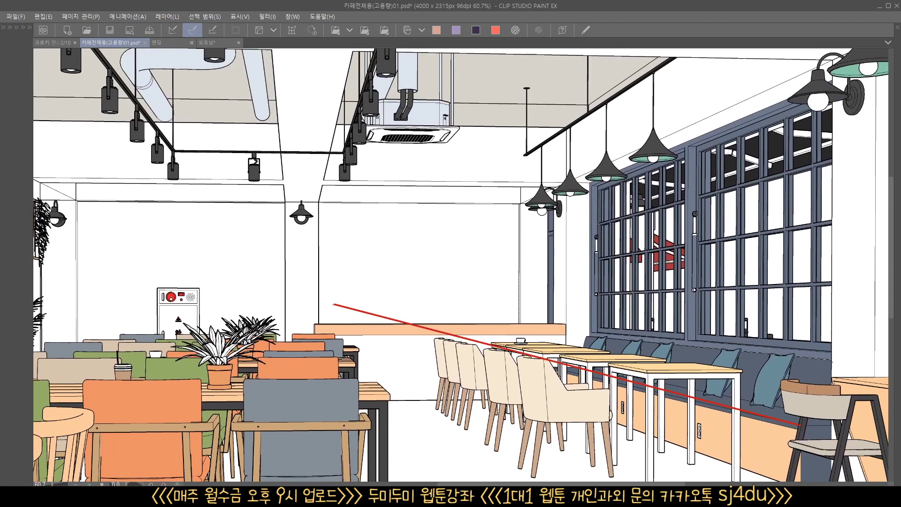
drag(802, 74, 263, 325)
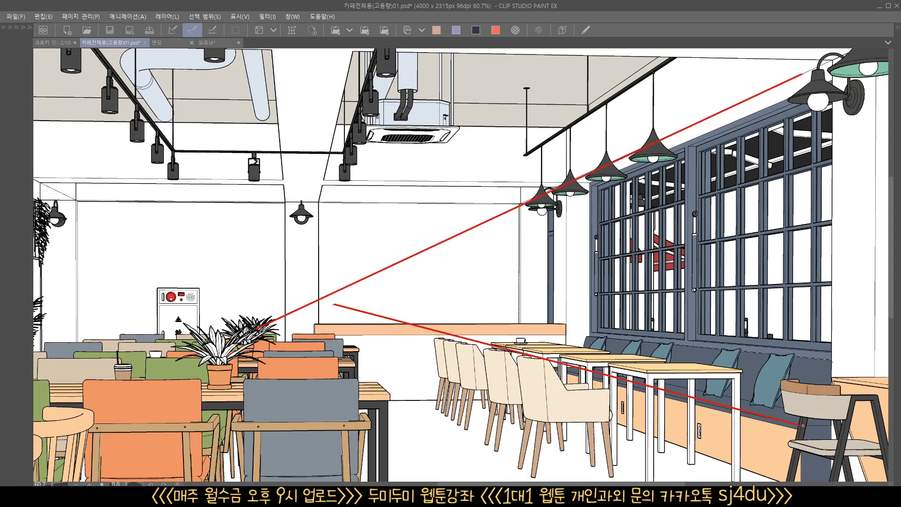
drag(333, 305, 254, 283)
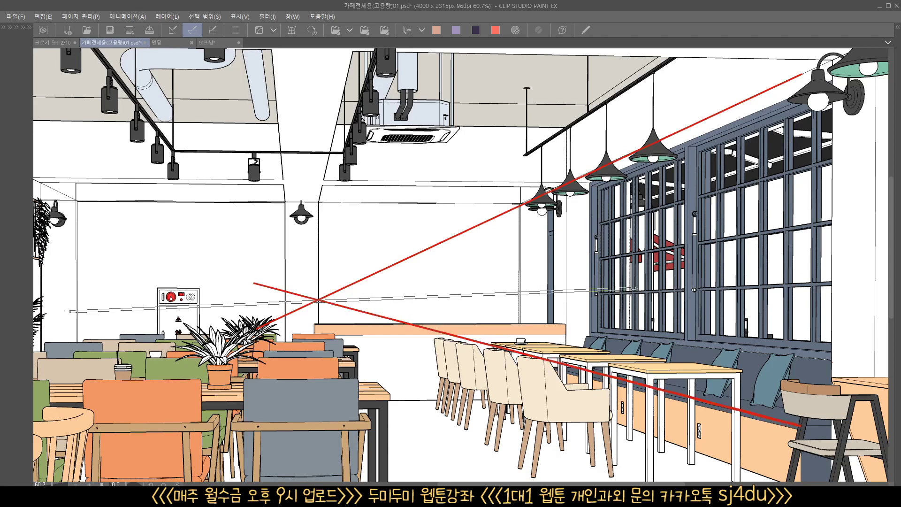
drag(76, 299, 780, 302)
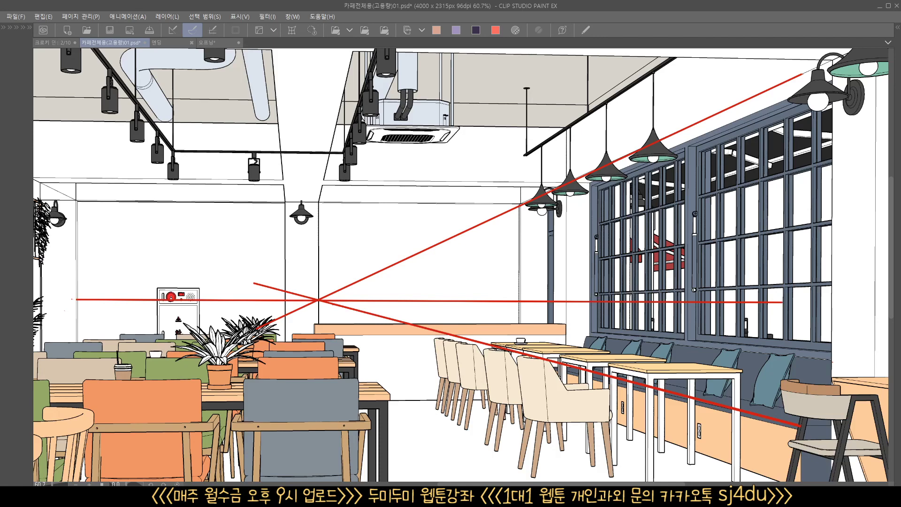
- Draw a seated figure's head at the horizon line above the front beige chair, with the torso and hips on its seat
drag(594, 386, 586, 285)
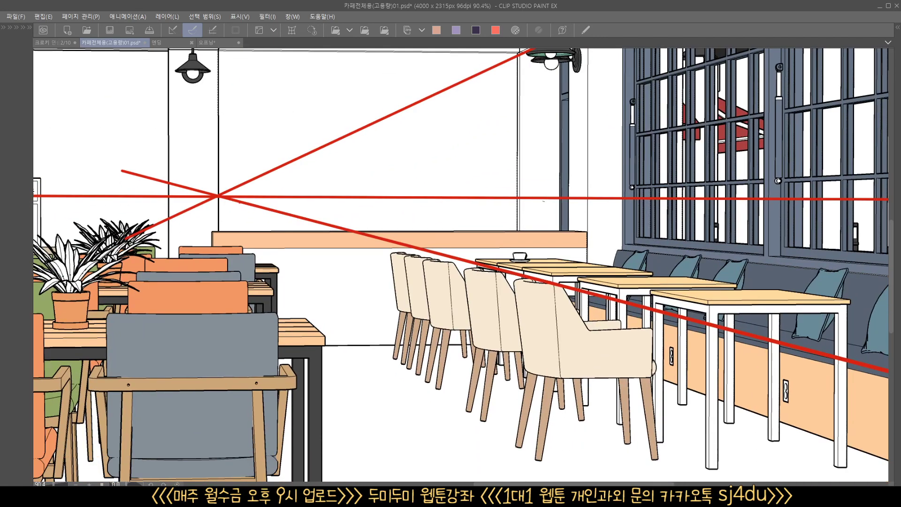
mouse_move(541, 190)
mouse_down()
mouse_move(542, 230)
mouse_move(559, 192)
mouse_move(566, 217)
mouse_up()
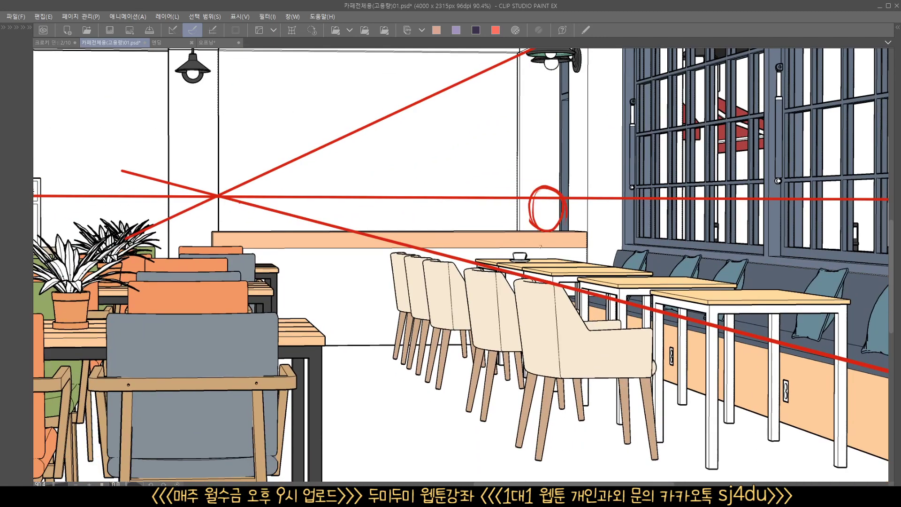
mouse_move(527, 248)
mouse_down()
mouse_move(564, 246)
mouse_move(526, 255)
mouse_move(533, 290)
mouse_move(563, 242)
mouse_up()
drag(568, 243, 593, 339)
drag(539, 303, 548, 332)
mouse_move(569, 277)
mouse_down()
mouse_move(575, 332)
mouse_move(544, 352)
mouse_move(588, 354)
mouse_up()
mouse_move(549, 334)
mouse_down()
mouse_move(586, 334)
mouse_move(589, 356)
mouse_up()
drag(558, 342, 555, 360)
drag(532, 264, 562, 328)
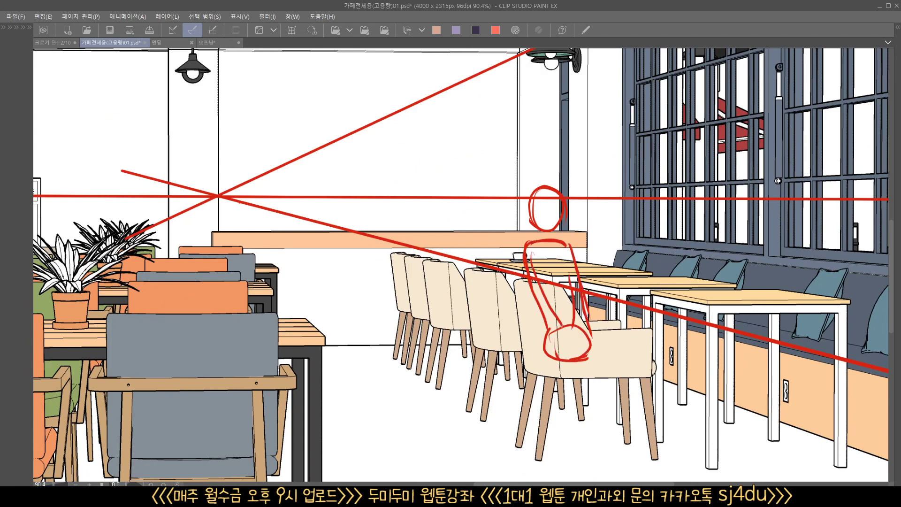
- Draw the legs, foot and arm of the figure seated on the front beige chair
mouse_move(577, 256)
mouse_down()
mouse_move(581, 325)
mouse_move(662, 337)
mouse_up()
mouse_move(587, 359)
mouse_down()
mouse_move(667, 354)
mouse_move(676, 432)
mouse_up()
mouse_move(656, 356)
mouse_down()
mouse_move(673, 436)
mouse_move(695, 448)
mouse_up()
mouse_move(678, 435)
mouse_down()
mouse_move(686, 436)
mouse_move(677, 448)
mouse_up()
drag(625, 357, 609, 367)
drag(562, 275, 597, 316)
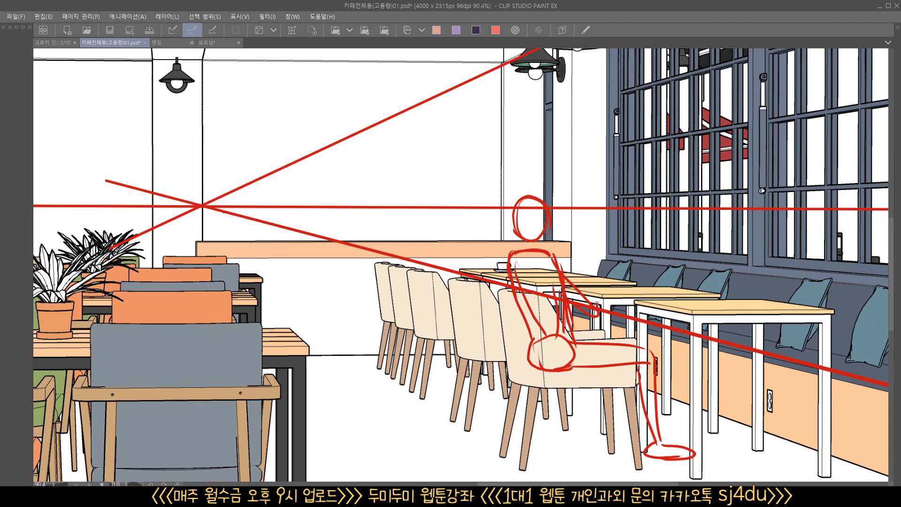
- Draw the head at horizon height, torso, hips and thigh of a second figure seated opposite on the window bench
drag(643, 342, 593, 337)
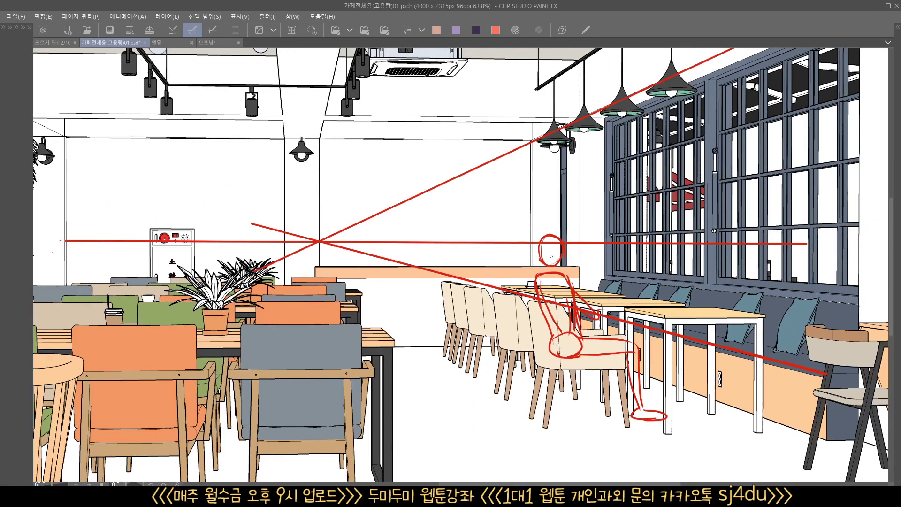
drag(720, 307, 679, 304)
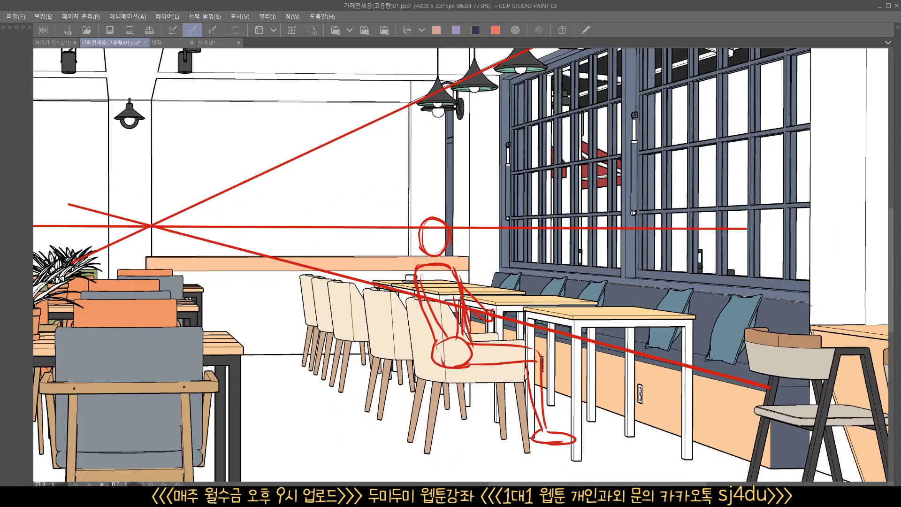
mouse_move(698, 221)
mouse_down()
mouse_move(709, 251)
mouse_move(693, 256)
mouse_move(730, 268)
mouse_move(727, 313)
mouse_up()
mouse_move(683, 268)
mouse_down()
mouse_move(695, 363)
mouse_move(630, 355)
mouse_move(645, 424)
mouse_up()
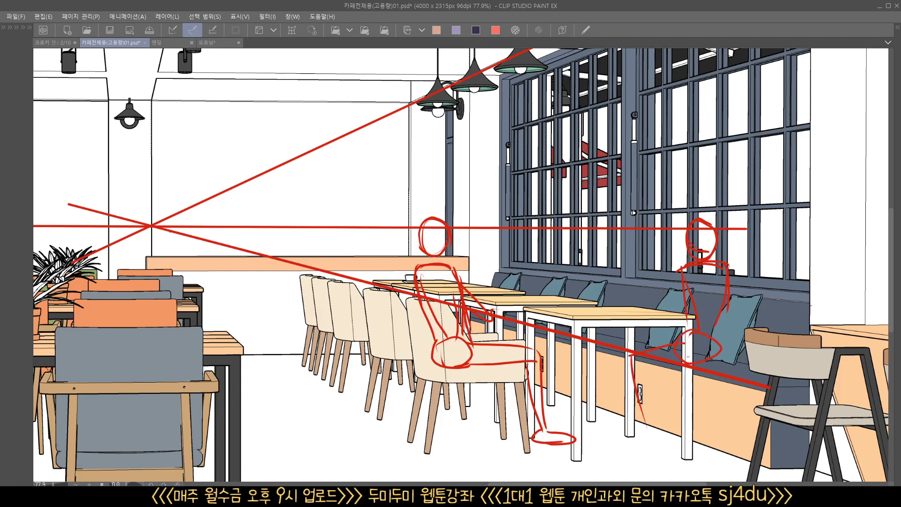
- Add the lower legs, feet and arm of the figure seated on the window bench
drag(649, 376, 666, 428)
drag(666, 416, 669, 441)
drag(652, 397, 660, 430)
mouse_move(657, 428)
mouse_down()
mouse_move(633, 442)
mouse_move(666, 443)
mouse_up()
drag(644, 417, 626, 426)
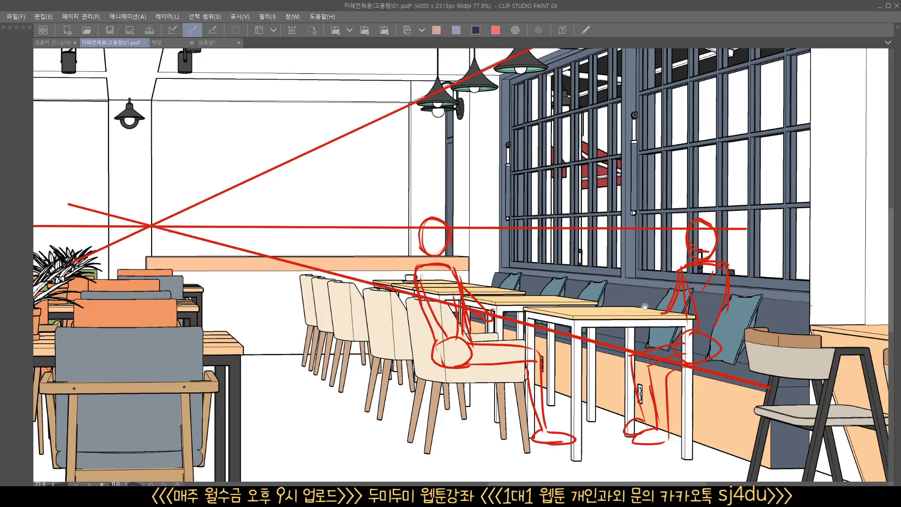
- Draw the head, torso and hips of a standing figure between the two seated ones, with the head above the horizon line
scroll(610, 312, down, 2)
drag(594, 332, 587, 338)
drag(587, 338, 678, 315)
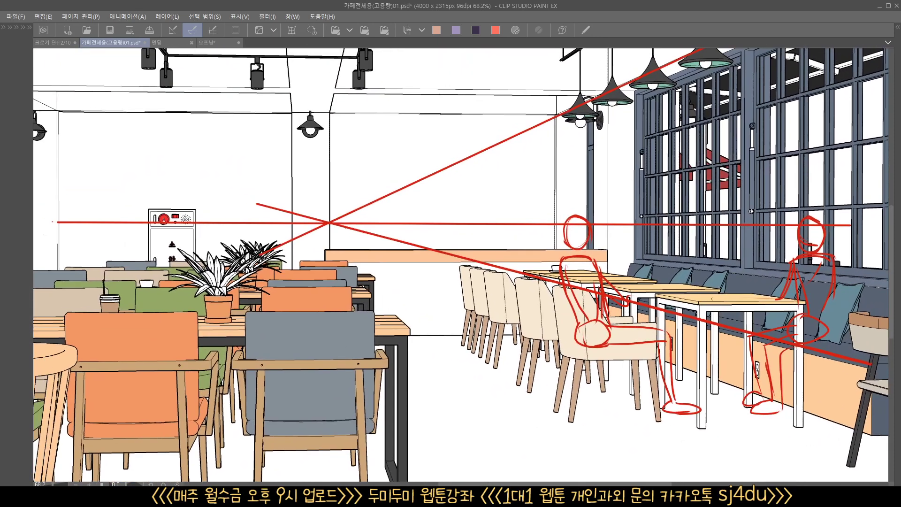
drag(698, 150, 713, 148)
key(ctrl+z)
drag(736, 284, 709, 274)
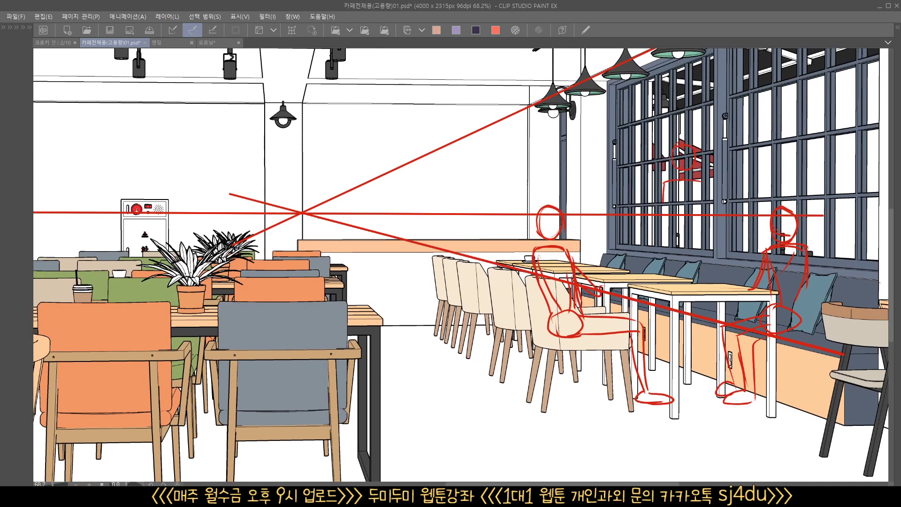
drag(663, 203, 672, 270)
drag(705, 185, 705, 201)
drag(672, 254, 689, 251)
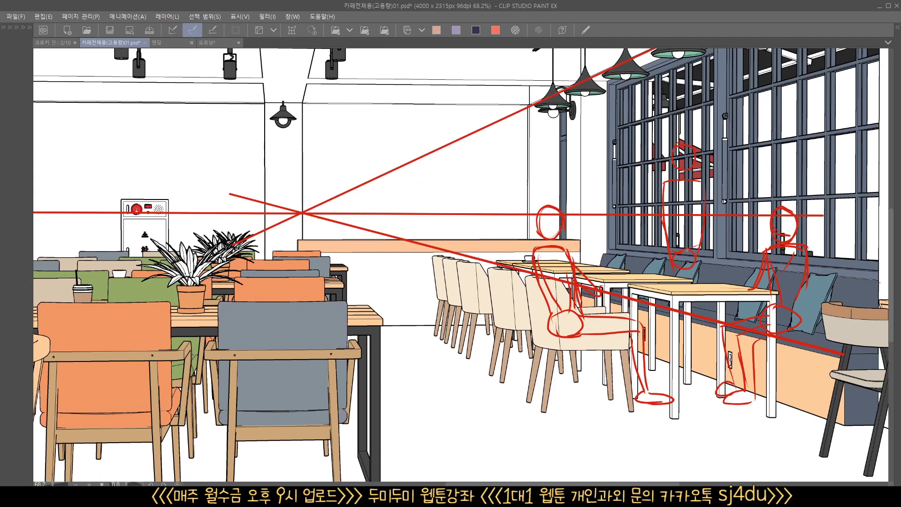
- Draw the standing figure's legs down to the floor and add both feet
drag(668, 289, 679, 369)
drag(701, 283, 699, 383)
drag(670, 284, 677, 400)
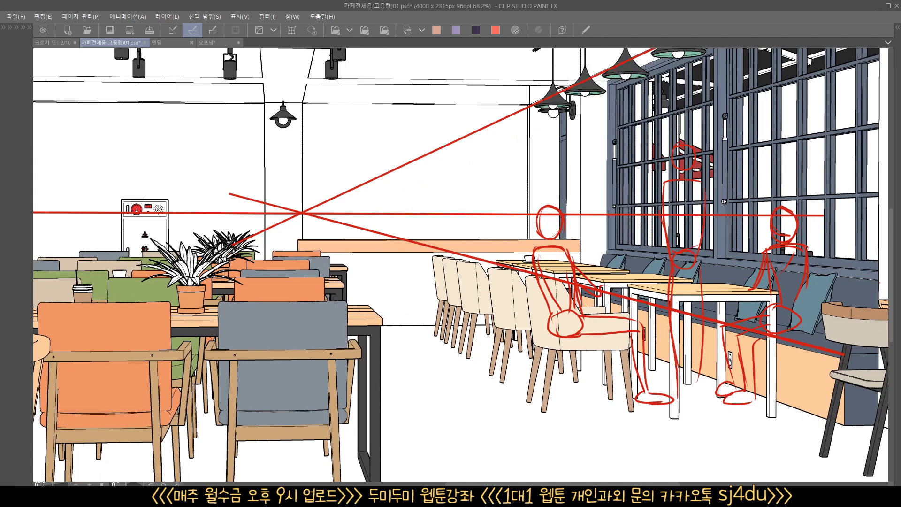
drag(685, 299, 690, 393)
drag(667, 315, 676, 393)
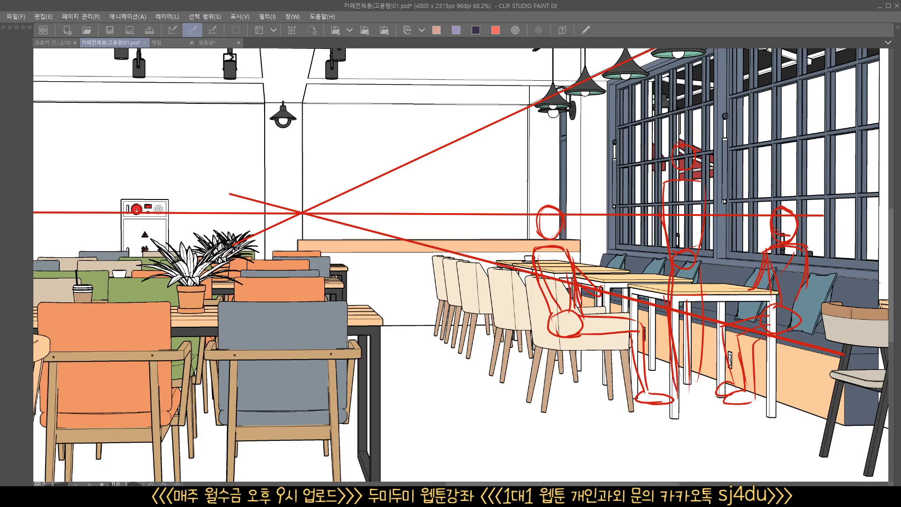
mouse_move(669, 333)
mouse_down()
mouse_move(675, 417)
mouse_move(687, 421)
mouse_move(686, 437)
mouse_up()
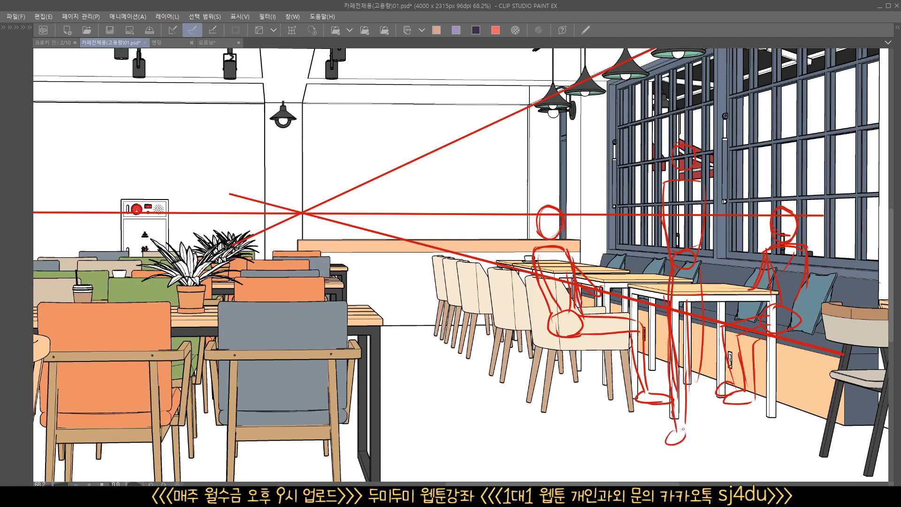
drag(686, 352, 691, 431)
mouse_move(701, 372)
mouse_down()
mouse_move(711, 420)
mouse_move(690, 435)
mouse_move(687, 346)
mouse_up()
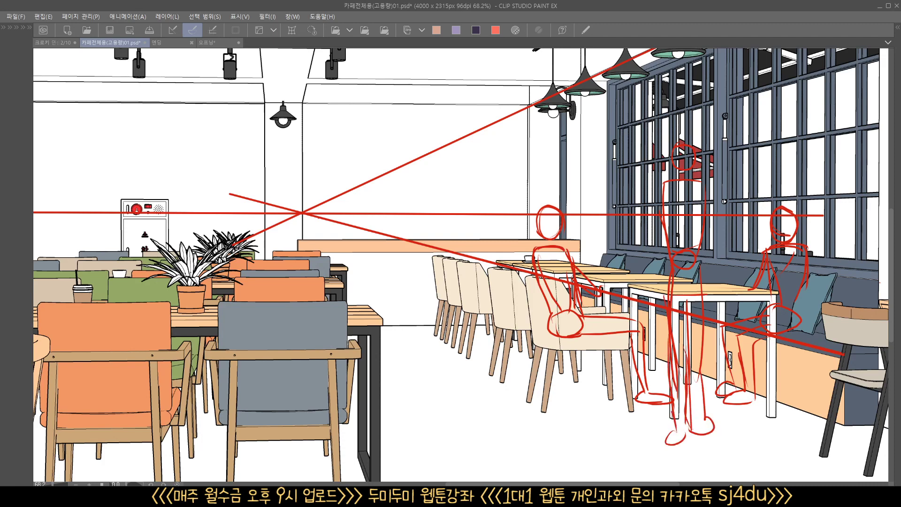
- Reinforce the head and shoulder lines of the standing figure beside the window tables
drag(660, 297, 712, 297)
drag(635, 322, 707, 332)
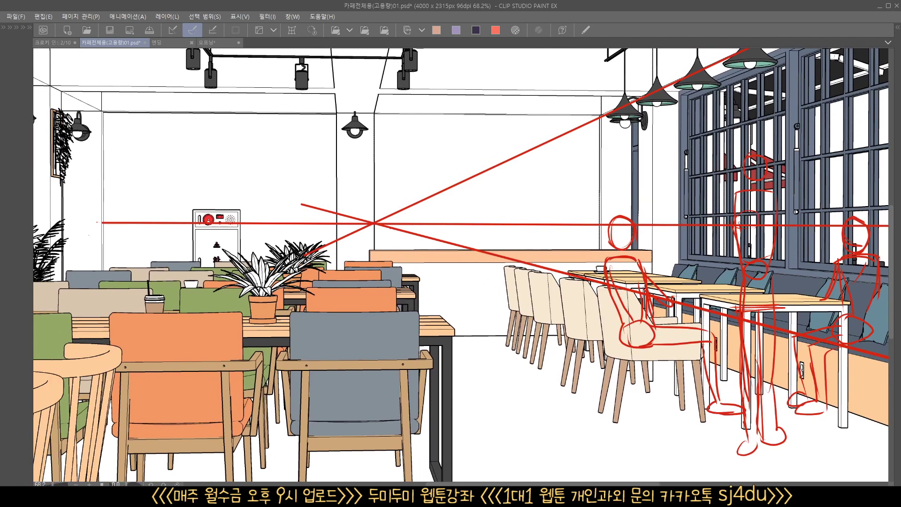
drag(739, 225, 738, 197)
mouse_move(749, 199)
mouse_down()
mouse_move(776, 197)
mouse_move(735, 200)
mouse_move(776, 196)
mouse_move(763, 196)
mouse_move(741, 171)
mouse_up()
- Draw a smaller standing figure in the aisle near the back wall, with its head above the horizon line and feet on the floor
mouse_move(477, 182)
mouse_down()
mouse_move(466, 196)
mouse_move(490, 209)
mouse_up()
mouse_move(459, 208)
mouse_down()
mouse_move(467, 277)
mouse_move(476, 263)
mouse_move(466, 325)
mouse_up()
drag(482, 247, 475, 335)
drag(465, 295, 469, 353)
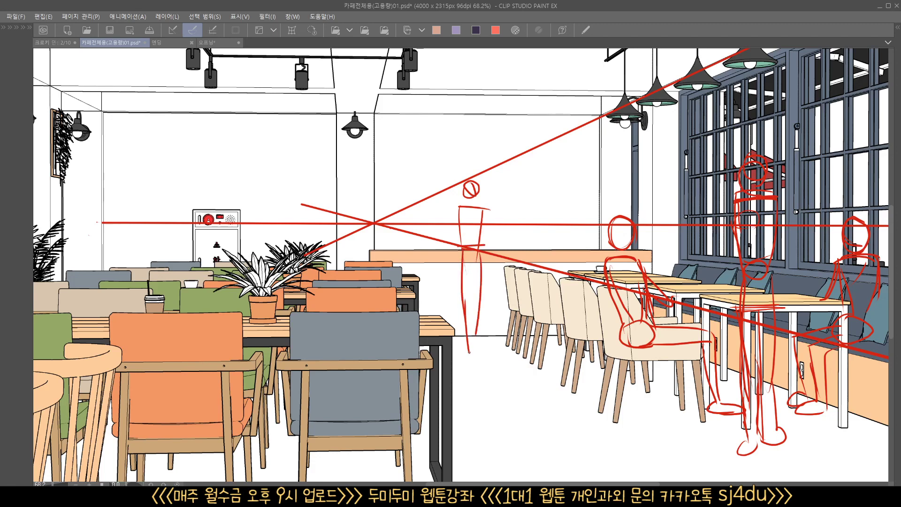
drag(478, 311, 480, 342)
drag(480, 342, 472, 350)
- Draw a figure seen from behind on the grey foreground chair, with head at horizon height, shoulders, torso, hips and arms
mouse_move(472, 254)
mouse_down()
mouse_move(473, 321)
mouse_move(578, 293)
mouse_up()
scroll(512, 319, down, 5)
scroll(516, 280, up, 3)
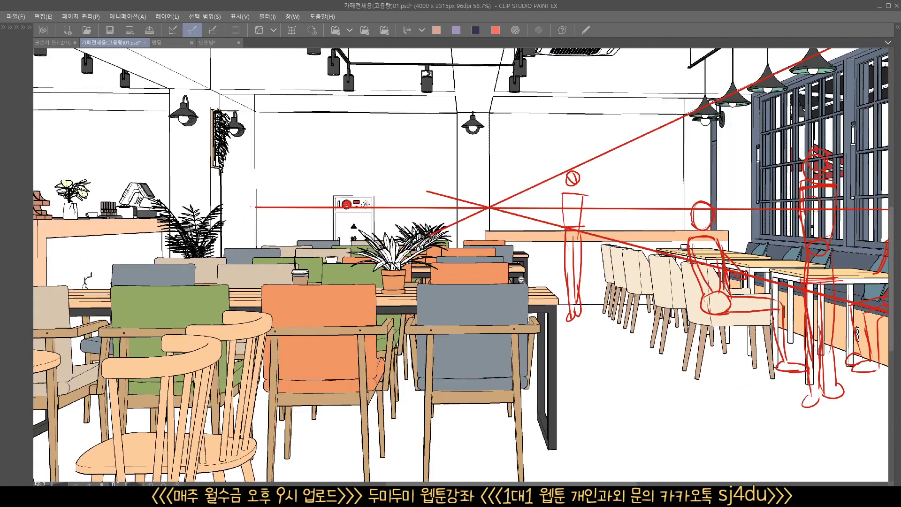
mouse_move(466, 209)
mouse_down()
mouse_move(462, 237)
mouse_move(486, 221)
mouse_move(451, 218)
mouse_move(463, 242)
mouse_move(486, 240)
mouse_move(500, 255)
mouse_up()
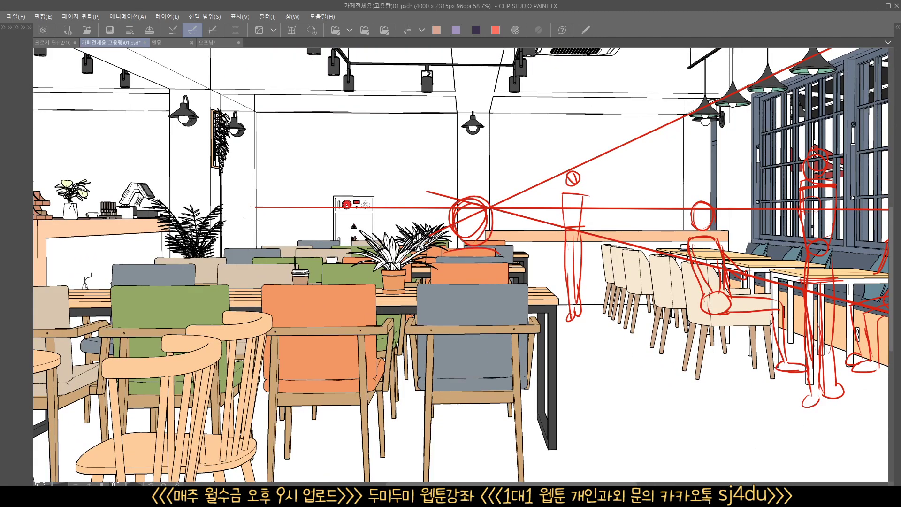
drag(435, 253, 433, 281)
drag(442, 256, 510, 250)
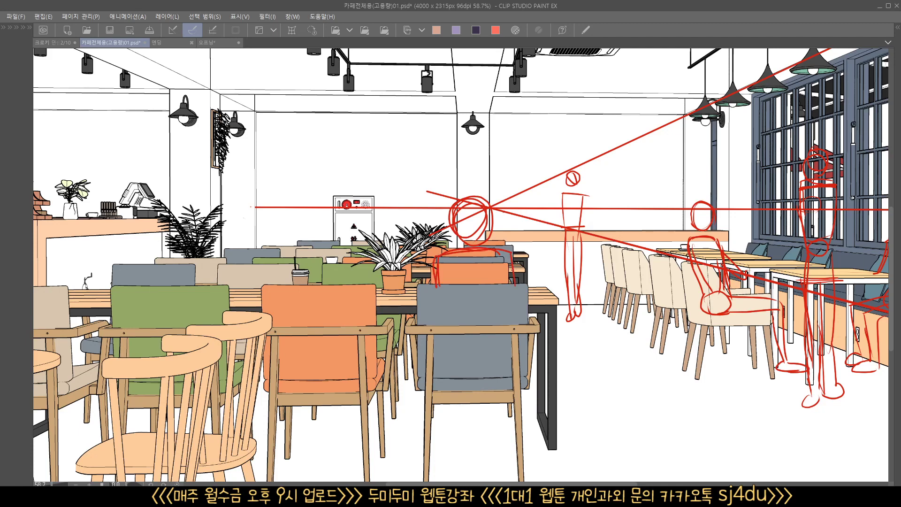
drag(446, 284, 459, 321)
drag(503, 265, 487, 372)
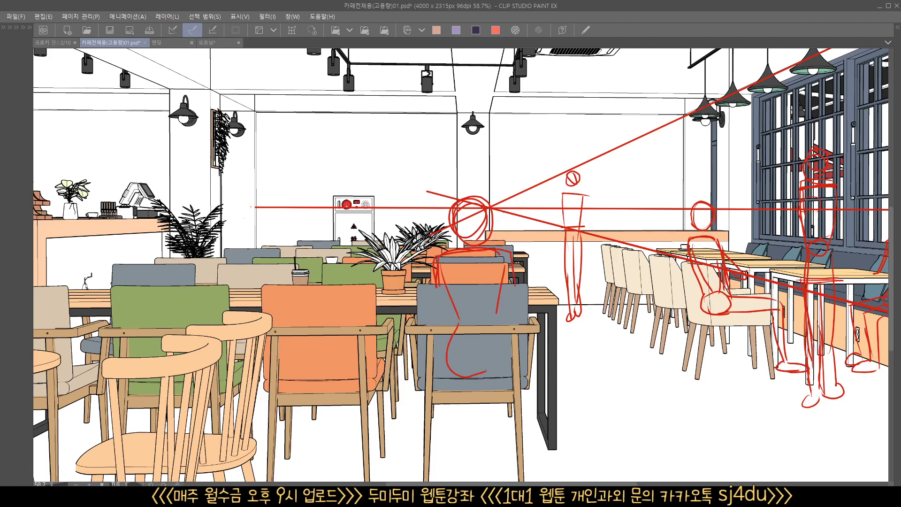
mouse_move(497, 318)
mouse_down()
mouse_move(507, 348)
mouse_move(472, 378)
mouse_up()
mouse_move(446, 278)
mouse_down()
mouse_move(456, 328)
mouse_move(436, 323)
mouse_up()
drag(507, 284, 511, 325)
- Add the legs and feet of the figure on the grey chair, showing between the chair legs
drag(468, 402, 492, 314)
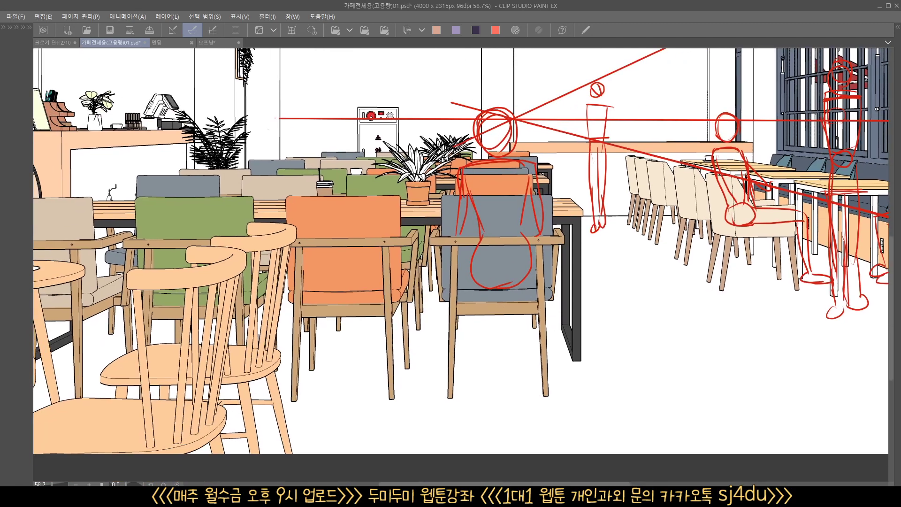
drag(468, 281, 486, 343)
drag(492, 291, 495, 352)
drag(519, 285, 516, 342)
mouse_move(534, 289)
mouse_down()
mouse_move(526, 341)
mouse_move(484, 352)
mouse_up()
drag(480, 333, 478, 356)
- Draw a thin floor guide line level with the table leg's base and adjust the grey-chair figure's feet to meet it
scroll(542, 330, down, 3)
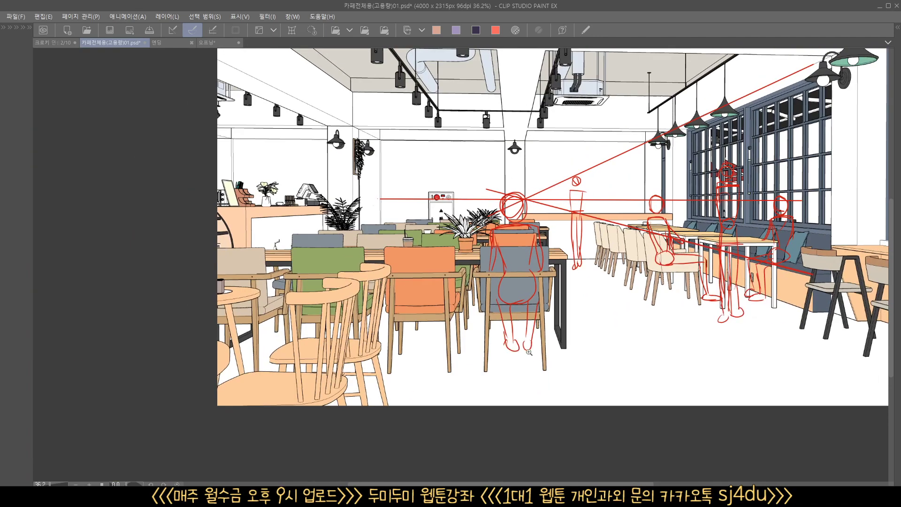
scroll(527, 355, up, 3)
scroll(554, 352, up, 3)
scroll(554, 352, down, 2)
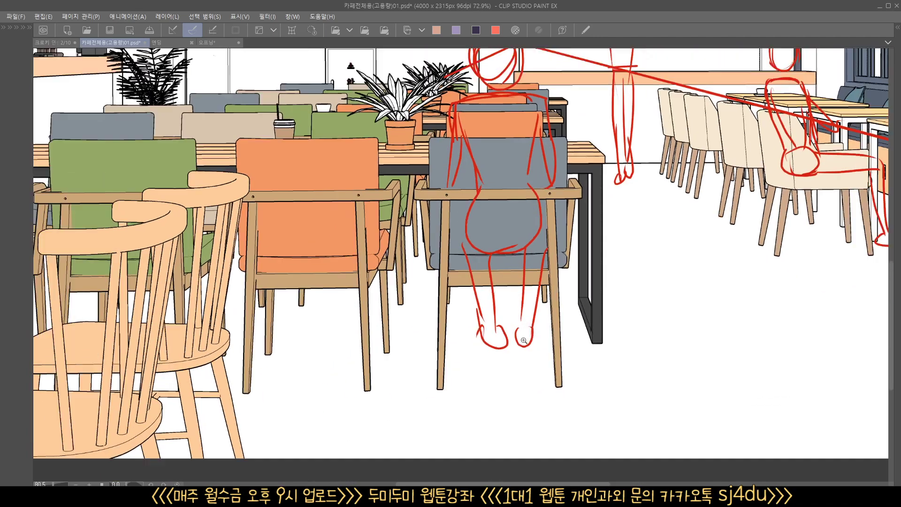
drag(416, 347, 579, 345)
scroll(540, 349, up, 2)
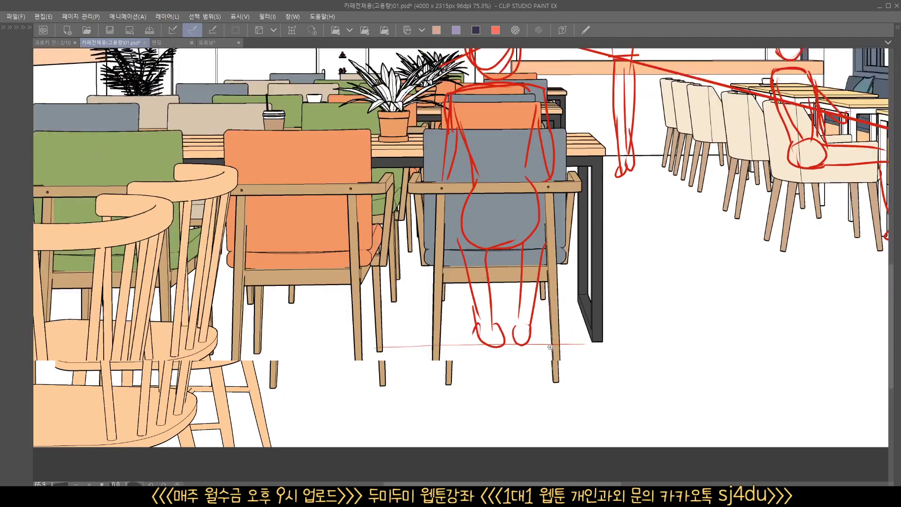
drag(398, 351, 591, 349)
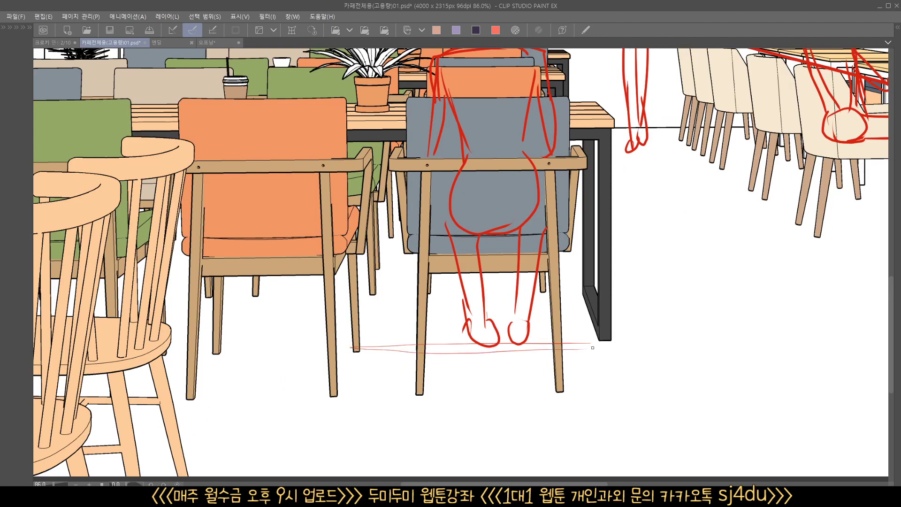
key(ctrl+z)
drag(231, 351, 624, 345)
drag(408, 347, 618, 342)
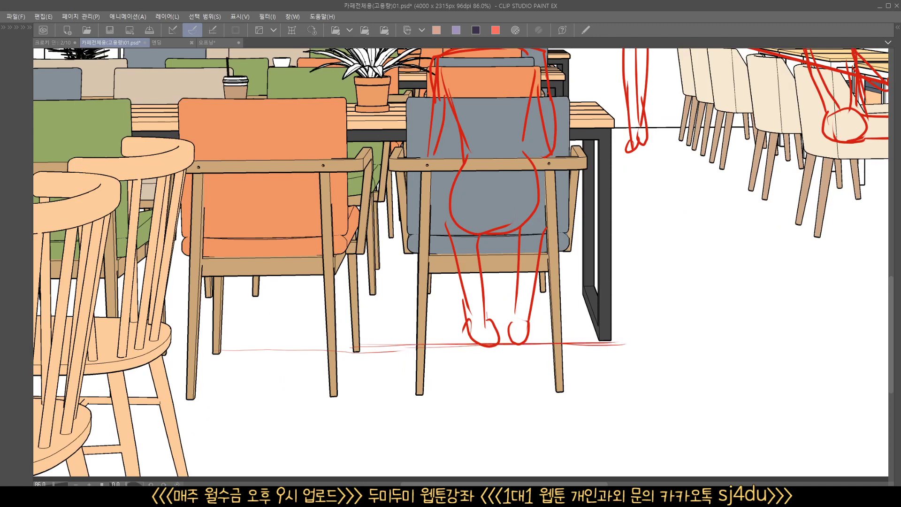
mouse_move(516, 302)
mouse_down()
mouse_move(514, 337)
mouse_move(527, 329)
mouse_move(511, 307)
mouse_move(489, 347)
mouse_move(493, 327)
mouse_move(540, 368)
mouse_up()
click(430, 291)
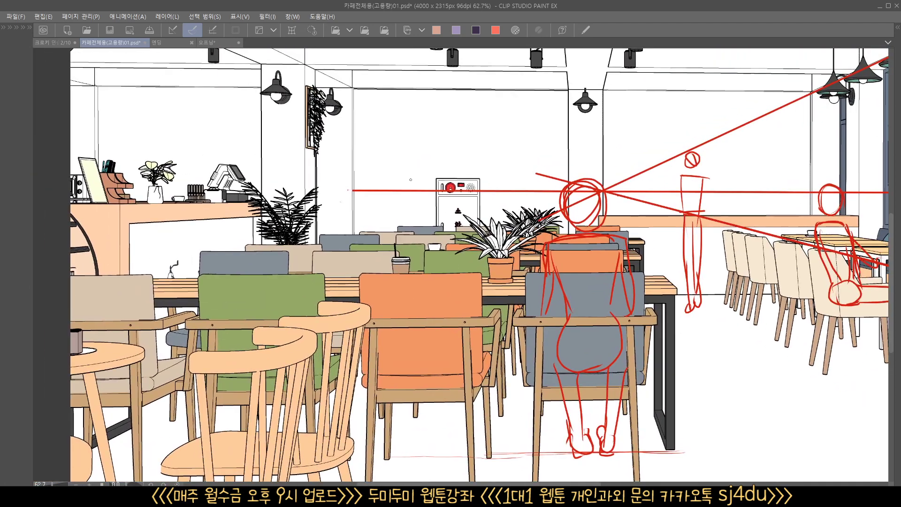
- Draw the head at horizon height, shoulders, torso and hips of a second figure seen from behind on the orange chair
mouse_move(399, 212)
mouse_down()
mouse_move(413, 179)
mouse_move(401, 207)
mouse_move(422, 226)
mouse_up()
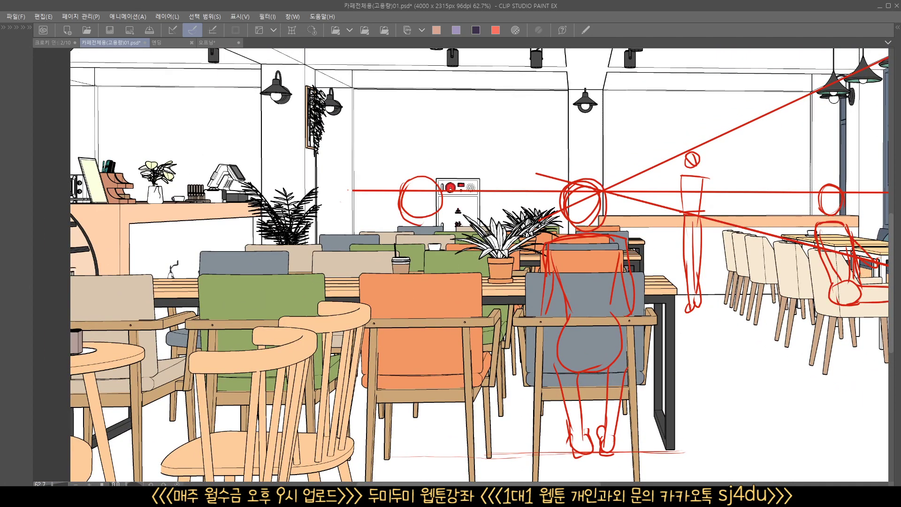
mouse_move(415, 180)
mouse_down()
mouse_move(421, 225)
mouse_move(400, 230)
mouse_move(390, 282)
mouse_up()
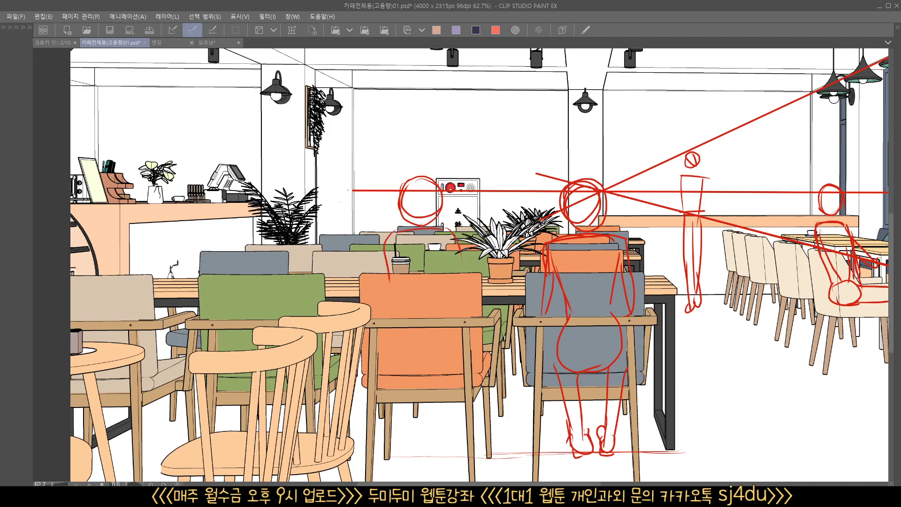
drag(387, 244, 425, 373)
mouse_move(450, 256)
mouse_down()
mouse_move(447, 312)
mouse_move(458, 364)
mouse_up()
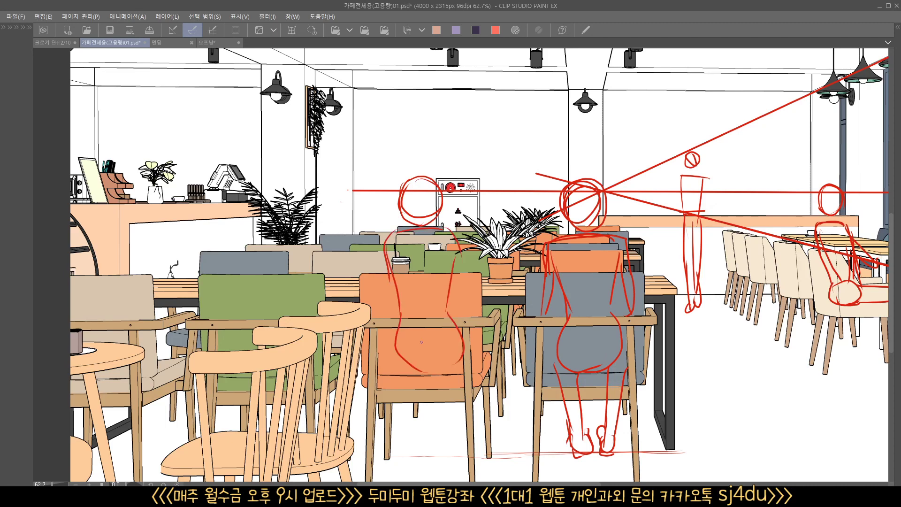
- Add the thigh, lower legs and feet of the orange-chair figure, plus an arm resting toward the table
mouse_move(397, 358)
mouse_down()
mouse_move(447, 371)
mouse_move(521, 328)
mouse_up()
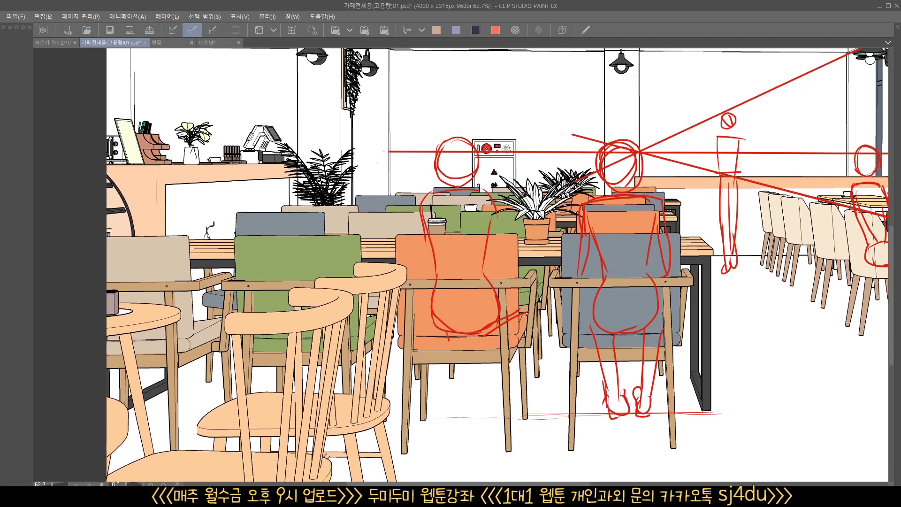
mouse_move(448, 341)
mouse_down()
mouse_move(464, 404)
mouse_move(481, 399)
mouse_up()
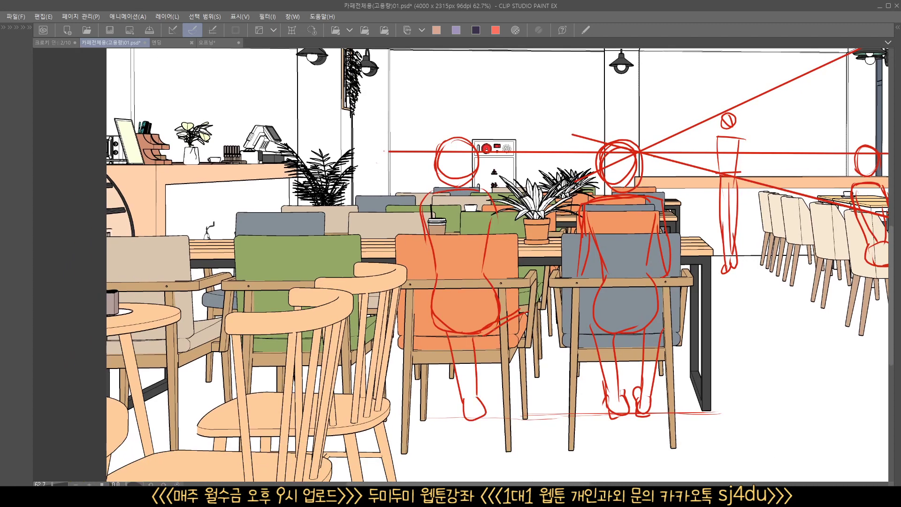
mouse_move(494, 330)
mouse_down()
mouse_move(497, 387)
mouse_move(524, 412)
mouse_move(517, 412)
mouse_move(525, 322)
mouse_up()
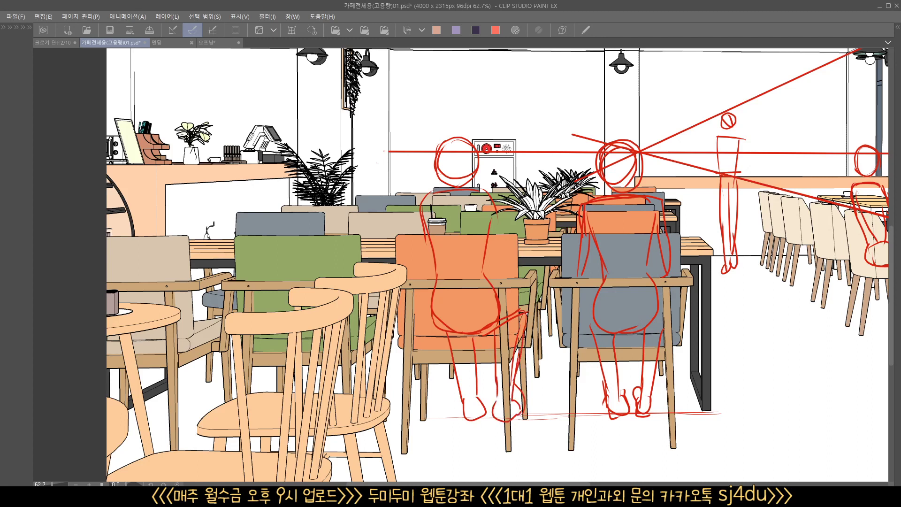
mouse_move(487, 190)
mouse_down()
mouse_move(528, 242)
mouse_move(526, 254)
mouse_move(555, 227)
mouse_up()
drag(545, 267, 475, 275)
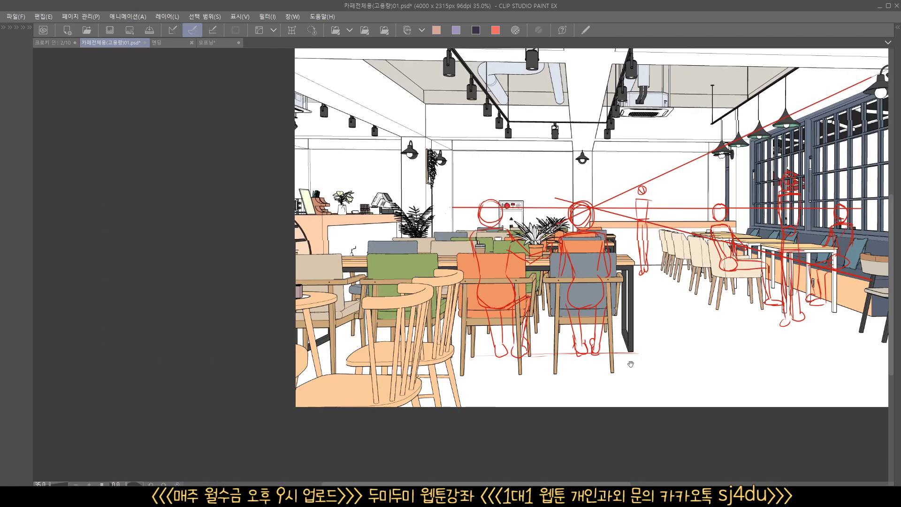
- Lasso the figure on the orange chair and scale it down to 96%
drag(636, 359, 655, 391)
click(644, 372)
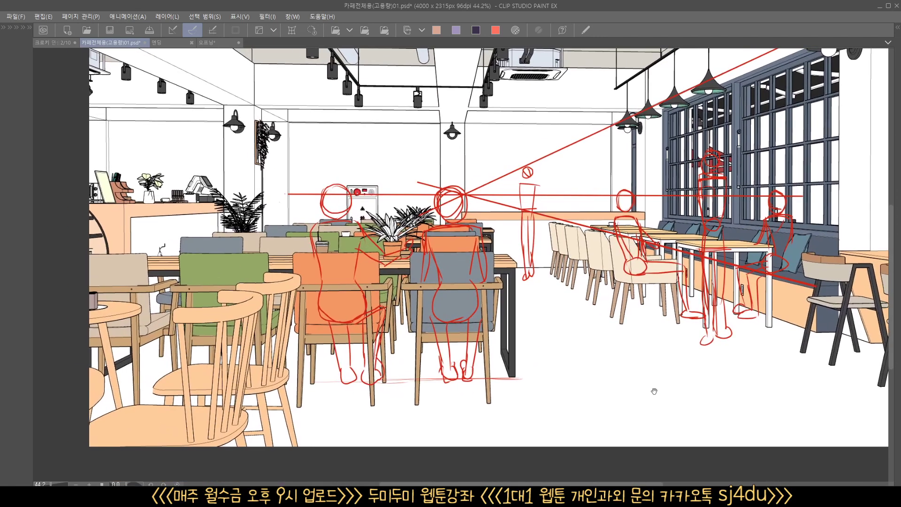
key(Tab)
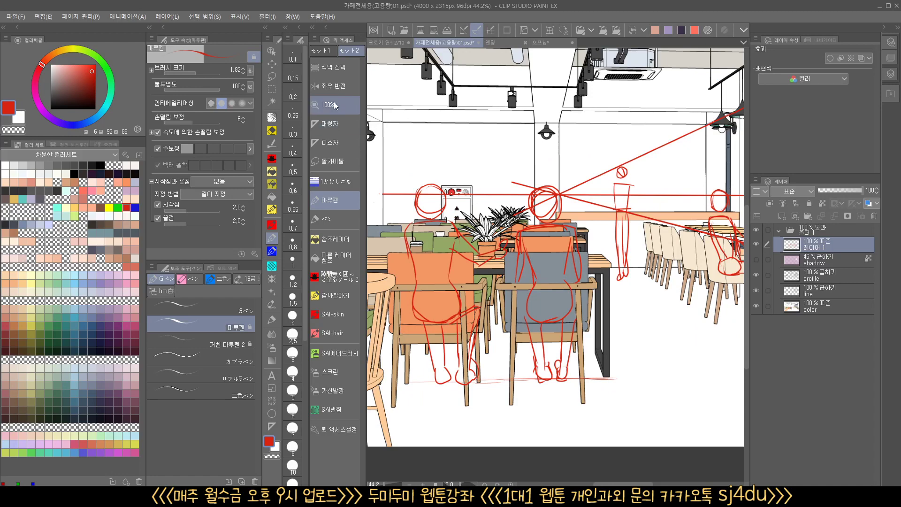
key(m)
scroll(593, 298, down, 1)
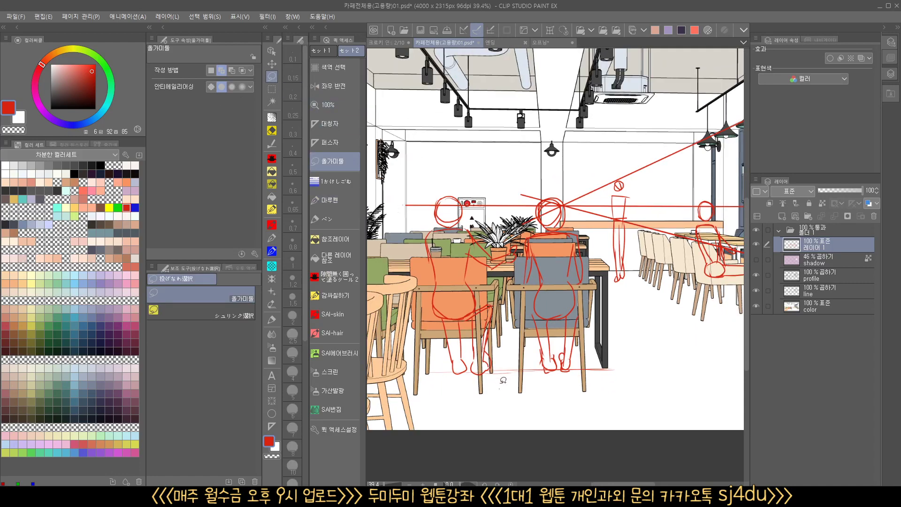
mouse_move(500, 388)
mouse_down()
mouse_move(520, 269)
mouse_move(492, 219)
mouse_move(410, 296)
mouse_move(498, 389)
mouse_up()
key(ctrl+t)
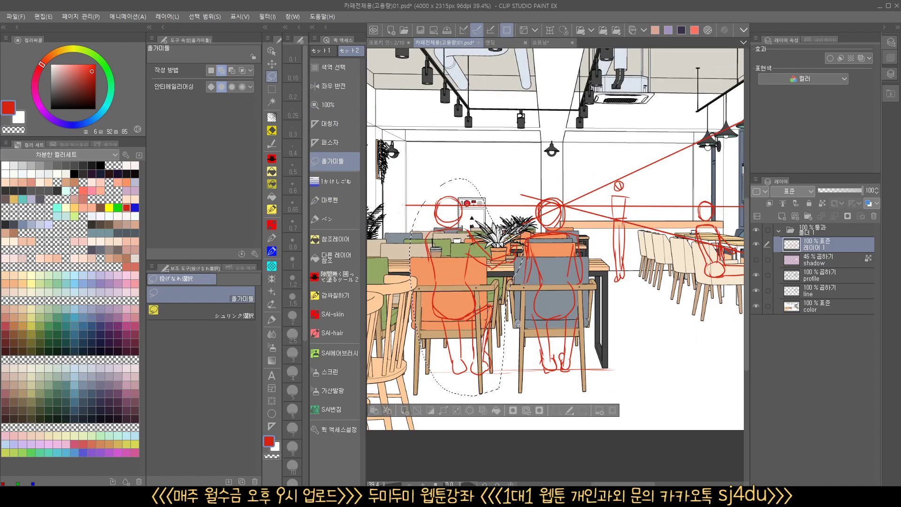
drag(523, 179, 520, 194)
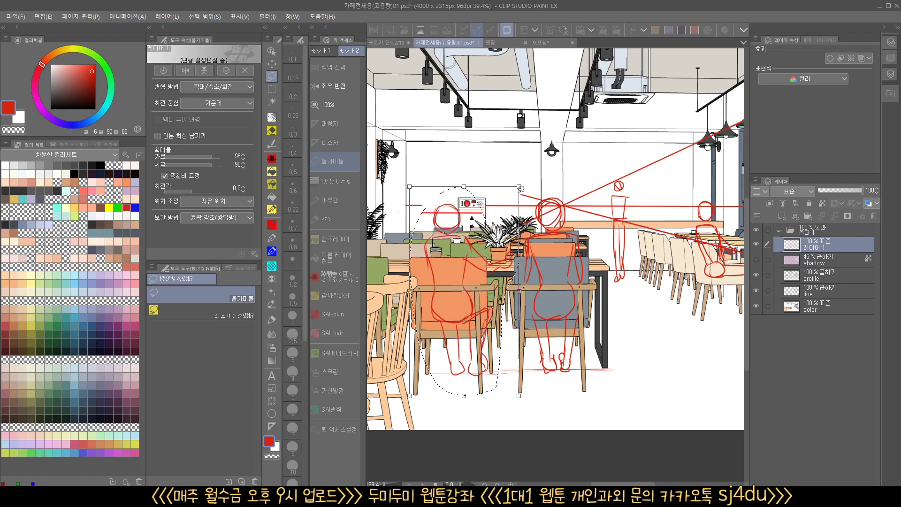
key(Return)
- Lasso the figure on the grey chair and scale it down to 97%
mouse_move(585, 374)
mouse_down()
mouse_move(592, 231)
mouse_move(545, 190)
mouse_up()
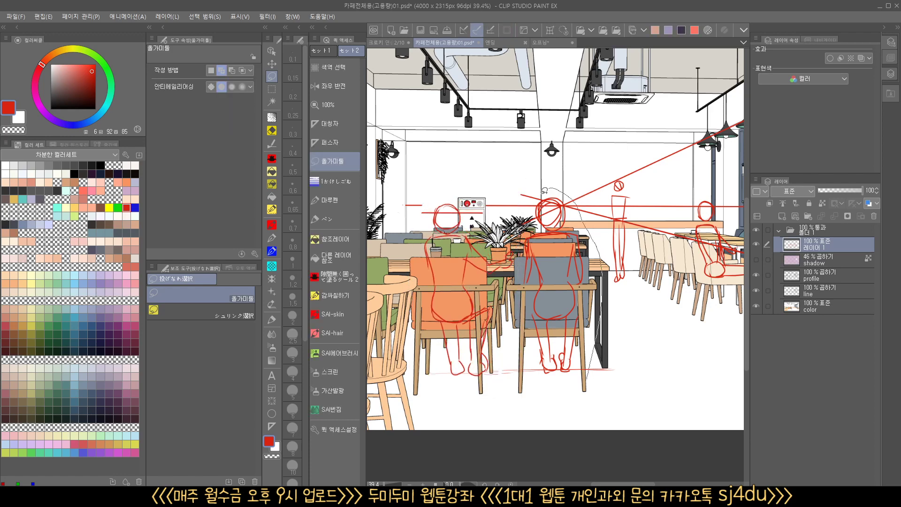
mouse_move(525, 365)
mouse_down()
mouse_move(595, 383)
mouse_move(558, 397)
mouse_move(558, 388)
mouse_up()
key(ctrl+t)
drag(576, 349, 576, 355)
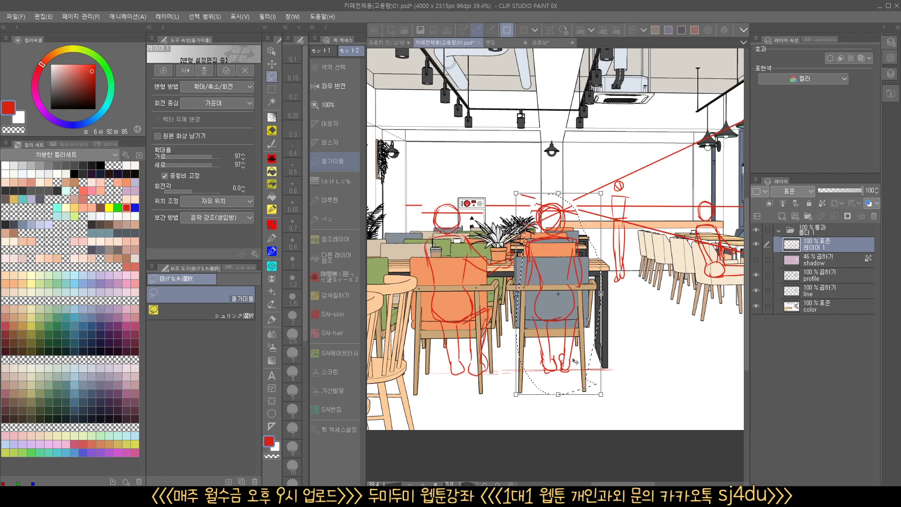
key(Return)
- Review the sizes of all seated and standing figures against the horizon line across the whole café scene
drag(640, 326, 498, 351)
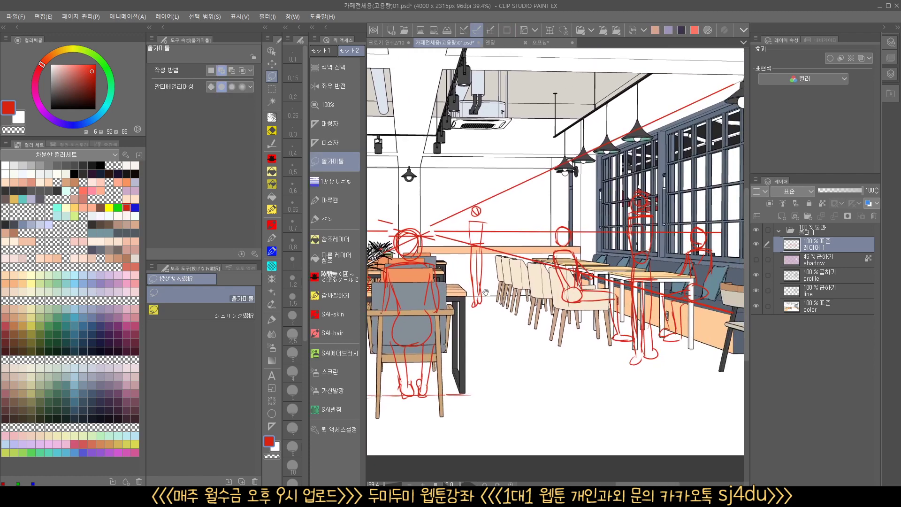
drag(486, 293, 506, 292)
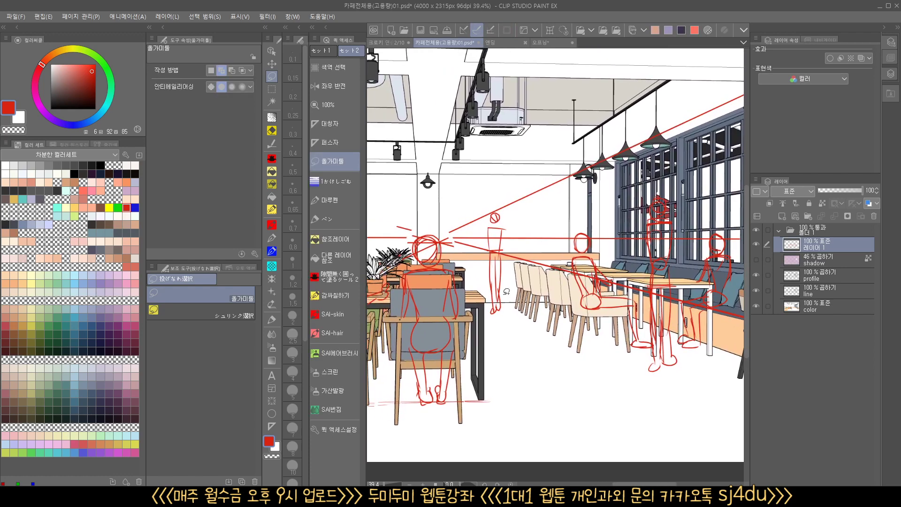
drag(689, 364, 636, 375)
scroll(647, 389, down, 3)
mouse_move(691, 320)
mouse_down()
mouse_move(629, 329)
mouse_move(773, 295)
mouse_move(568, 311)
mouse_move(694, 307)
mouse_up()
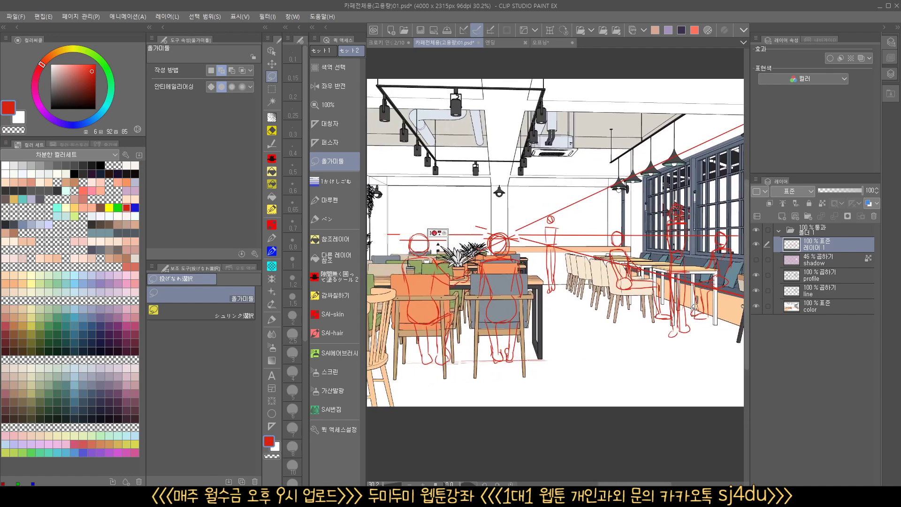
key(Tab)
scroll(427, 353, up, 2)
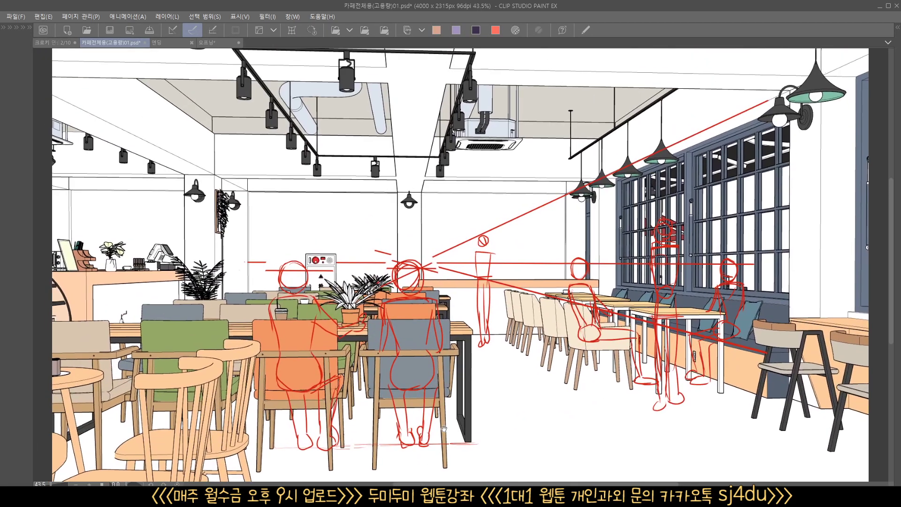
- Switch to the 크로키 연습장 document and review its framed composition sketch and the red figures on the horizon line
key(Tab)
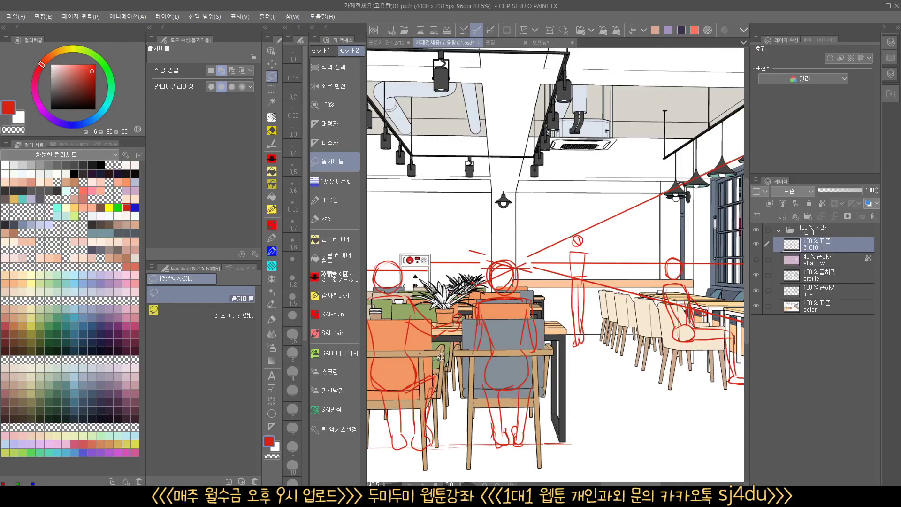
click(394, 42)
key(Tab)
scroll(540, 209, down, 4)
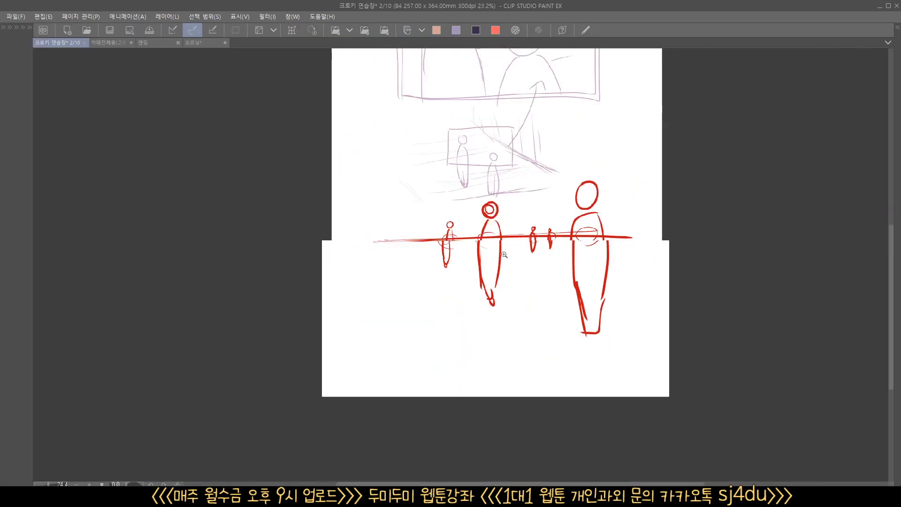
key(Tab)
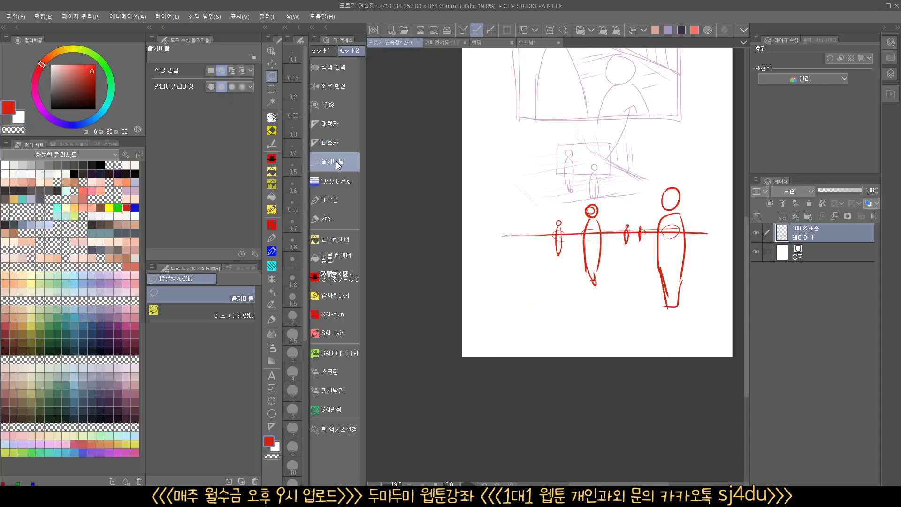
key(Tab)
drag(515, 190, 541, 319)
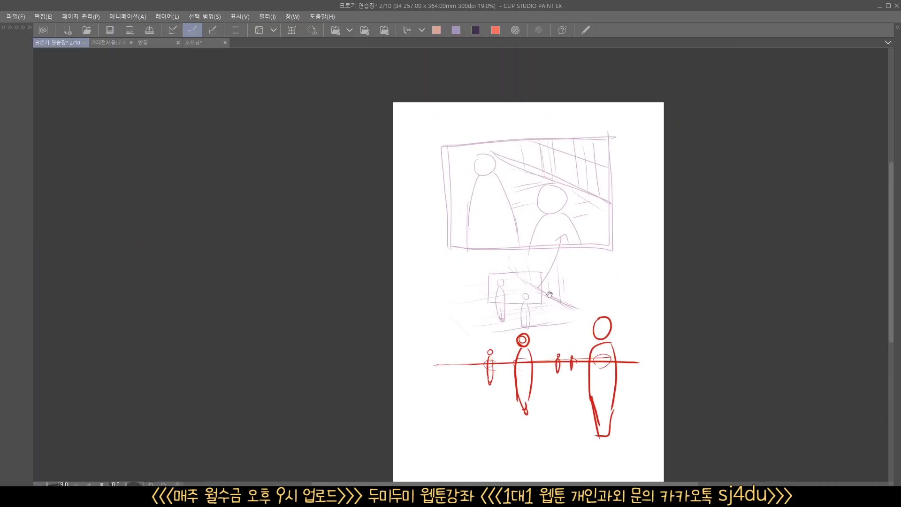
- Clear all existing sketches from the 크로키 연습장 page and drop the selection
drag(554, 284, 573, 250)
drag(512, 253, 581, 204)
drag(484, 421, 467, 306)
mouse_move(489, 190)
mouse_down()
mouse_move(511, 289)
mouse_move(459, 315)
mouse_up()
key(ctrl+a)
key(Delete)
key(ctrl+d)
- Draw a wide rectangular panel frame in red with a head-and-shoulders figure in its left half
drag(507, 374, 481, 374)
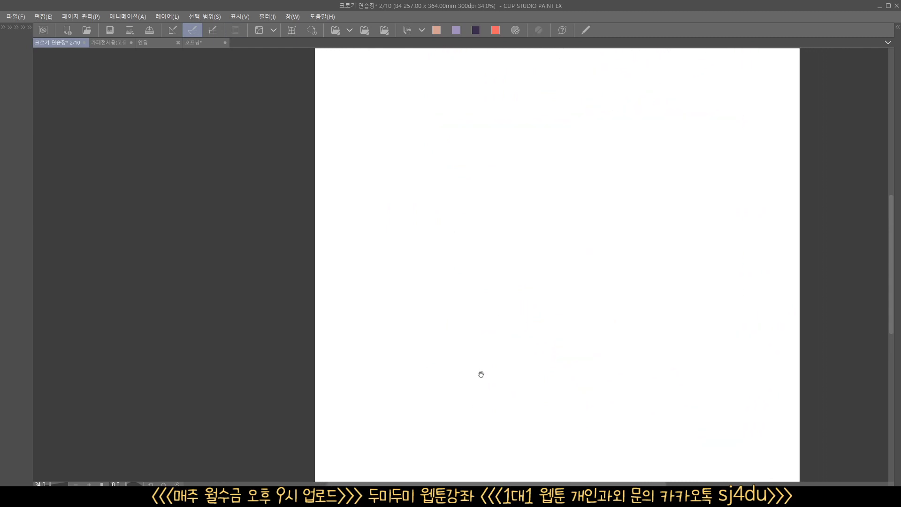
mouse_move(453, 92)
mouse_down()
mouse_move(447, 235)
mouse_move(670, 129)
mouse_move(497, 231)
mouse_move(457, 236)
mouse_up()
mouse_move(502, 128)
mouse_down()
mouse_move(488, 166)
mouse_move(495, 133)
mouse_up()
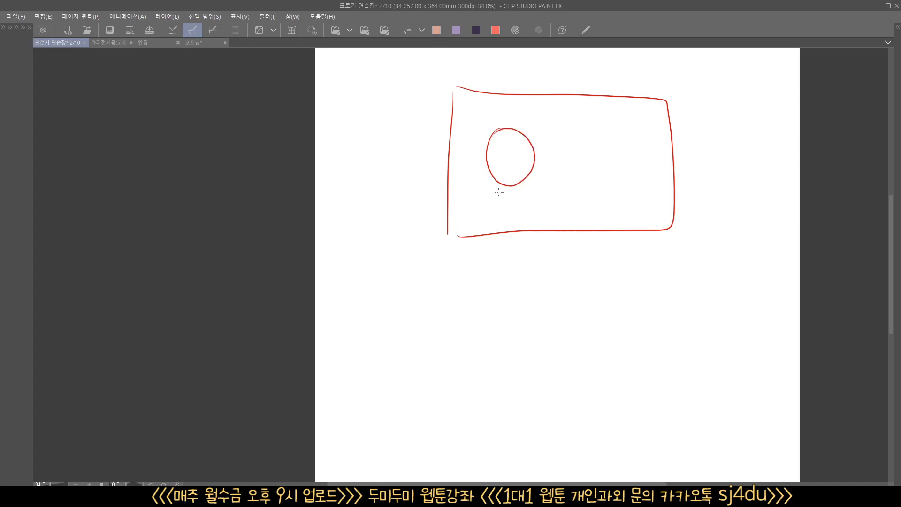
drag(497, 192, 479, 239)
drag(525, 183, 555, 237)
- Draw a second head-and-shoulders figure in the panel's right half and scribble loose background lines beside it
mouse_move(610, 125)
mouse_down()
mouse_move(584, 155)
mouse_move(627, 141)
mouse_up()
drag(601, 128, 616, 134)
drag(595, 175, 584, 238)
drag(610, 181, 644, 240)
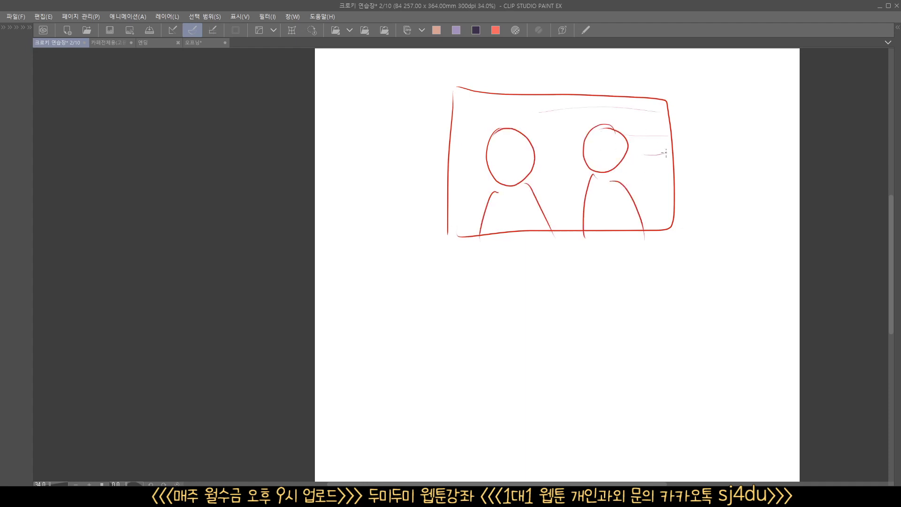
mouse_move(658, 155)
mouse_down()
mouse_move(683, 175)
mouse_move(717, 164)
mouse_up()
- Sketch two small full-length standing figures side by side on the blank area below the panel
drag(621, 308, 624, 191)
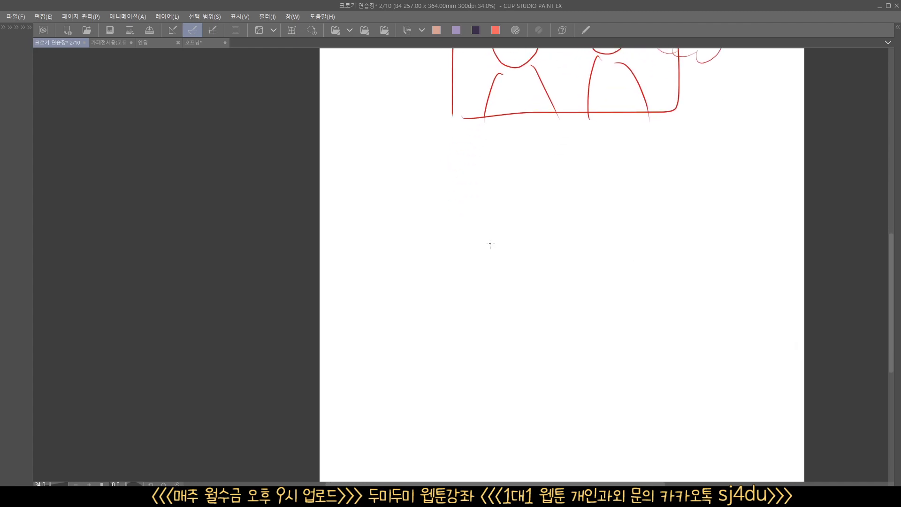
drag(485, 226, 483, 297)
drag(485, 242, 487, 301)
drag(506, 252, 505, 295)
drag(512, 237, 514, 273)
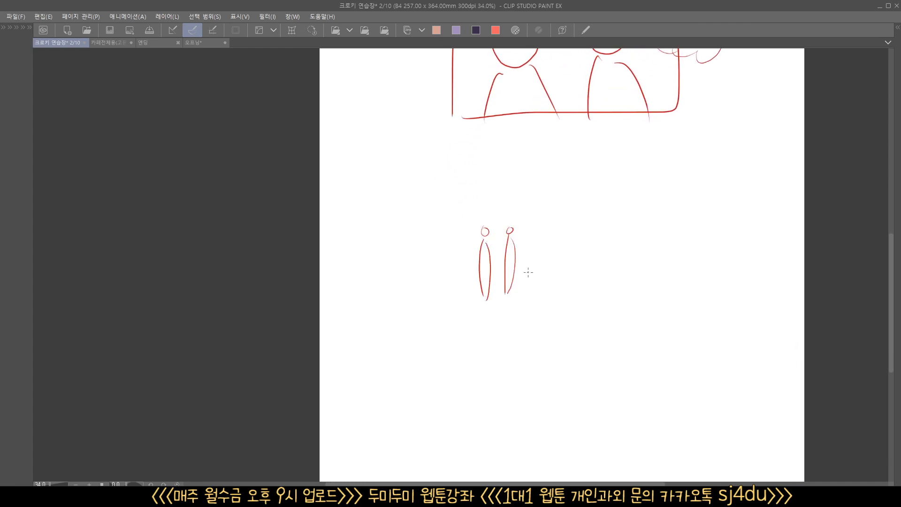
- Sketch the receding wall base line behind the small figures, with vertical wall edges and a floor line at the far corner
drag(442, 257, 621, 295)
drag(545, 216, 544, 278)
drag(461, 246, 458, 261)
drag(458, 260, 412, 282)
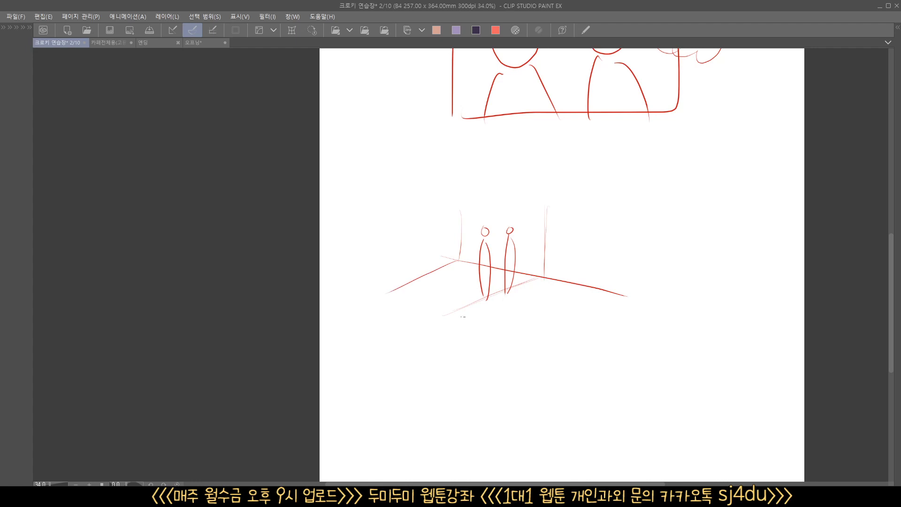
- Add slanted floor lines, more wall verticals and two receding horizontal lines along the wall of the small scene
drag(464, 318, 549, 280)
drag(565, 196, 570, 281)
drag(580, 217, 580, 280)
drag(581, 288, 498, 334)
drag(425, 217, 623, 260)
drag(443, 189, 602, 229)
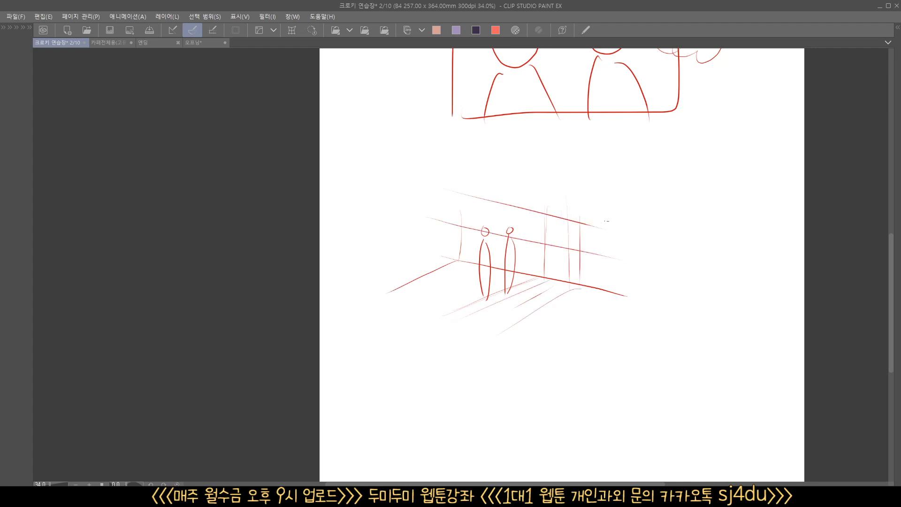
- Draw a window frame on the wall above the small figures with a central divider and upper crossbars
mouse_move(453, 196)
mouse_down()
mouse_move(572, 218)
mouse_move(466, 228)
mouse_move(467, 197)
mouse_up()
drag(468, 223, 516, 236)
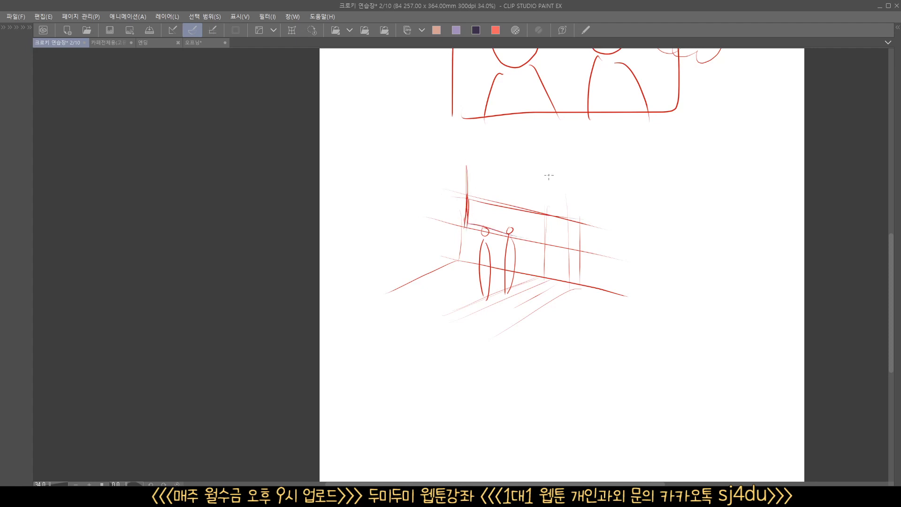
mouse_move(542, 175)
mouse_down()
mouse_move(541, 226)
mouse_move(526, 243)
mouse_up()
drag(503, 165, 502, 224)
drag(469, 165, 549, 175)
mouse_move(477, 171)
mouse_down()
mouse_move(534, 176)
mouse_move(539, 192)
mouse_up()
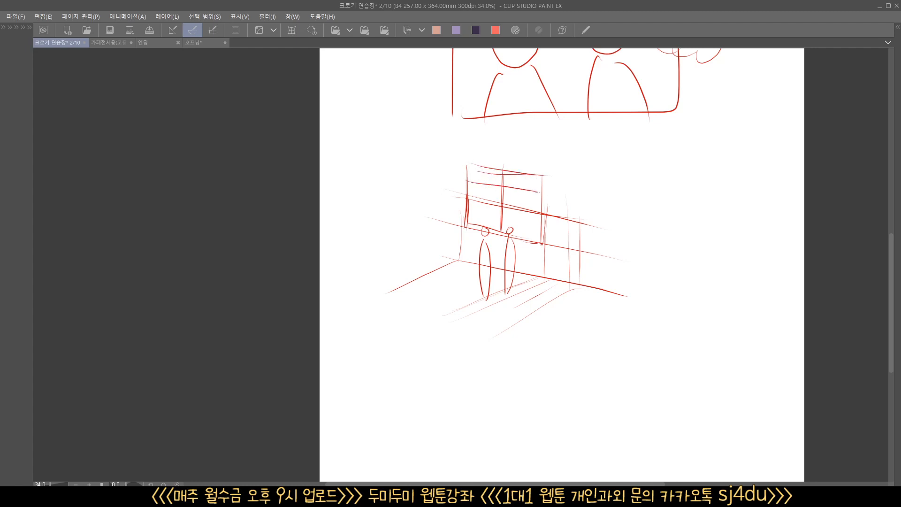
- Fill in the window grid with further bars and draw a vertical edge beside the window
drag(469, 214, 525, 224)
drag(483, 170, 483, 224)
drag(523, 173, 524, 245)
drag(550, 176, 548, 272)
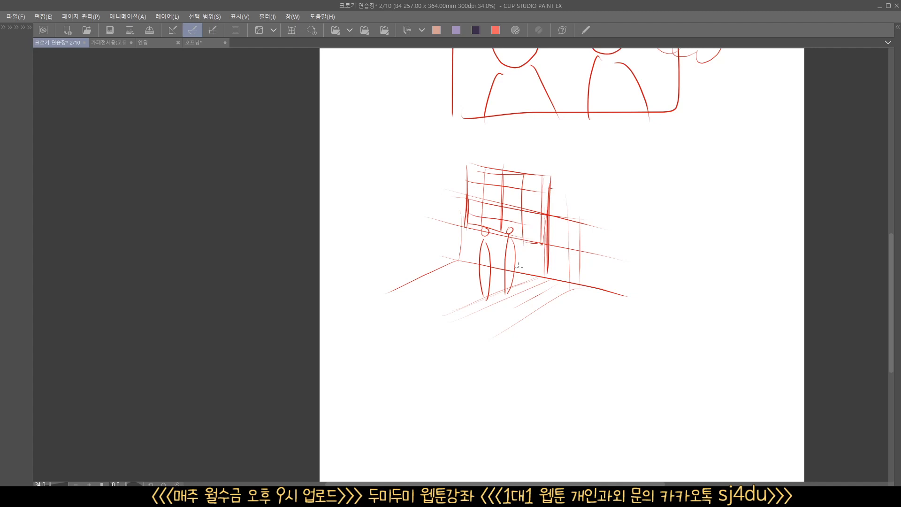
drag(518, 228, 518, 294)
drag(518, 223, 519, 292)
key(ctrl+z)
key(ctrl+z)
- Draw a tall door next to the window with thickened side edges and a receding top line
mouse_move(552, 186)
mouse_down()
mouse_move(553, 261)
mouse_move(554, 187)
mouse_move(601, 198)
mouse_move(595, 282)
mouse_up()
drag(596, 200, 593, 284)
drag(551, 195, 547, 281)
drag(603, 200, 596, 289)
drag(600, 205, 592, 270)
mouse_move(554, 185)
mouse_down()
mouse_move(603, 192)
mouse_move(491, 178)
mouse_up()
- Frame the small figures' upper bodies with a rectangle, link it to the large panel with an arrow, and reinforce the panel's border
scroll(567, 252, up, 1)
mouse_move(565, 255)
mouse_down()
mouse_move(564, 343)
mouse_move(562, 316)
mouse_move(518, 396)
mouse_up()
scroll(546, 331, down, 2)
drag(544, 331, 543, 321)
mouse_move(463, 118)
mouse_down()
mouse_move(457, 249)
mouse_move(573, 241)
mouse_move(625, 125)
mouse_up()
drag(543, 324, 550, 299)
mouse_move(471, 325)
mouse_down()
mouse_move(472, 352)
mouse_move(469, 331)
mouse_move(482, 354)
mouse_move(511, 346)
mouse_move(509, 320)
mouse_move(522, 320)
mouse_move(522, 354)
mouse_move(468, 354)
mouse_move(467, 317)
mouse_move(524, 319)
mouse_move(511, 280)
mouse_move(541, 217)
mouse_move(545, 254)
mouse_up()
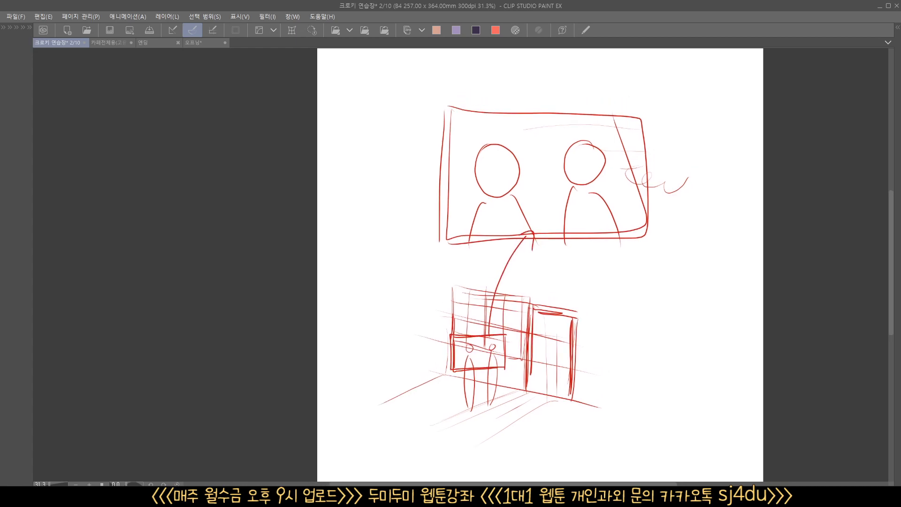
- Draw two slanted perspective lines across the large panel and add vertical window bars behind the left figure
drag(436, 188, 687, 232)
drag(440, 172, 687, 227)
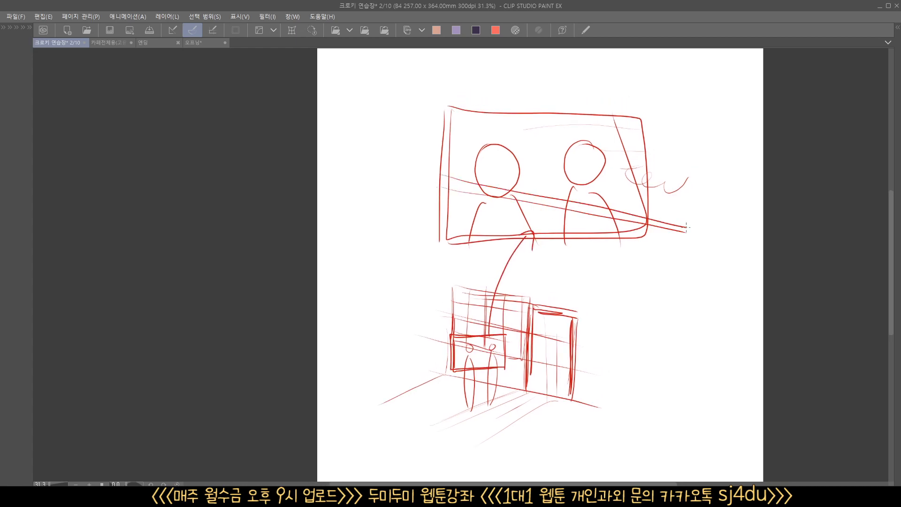
mouse_move(531, 110)
mouse_down()
mouse_move(535, 192)
mouse_move(543, 187)
mouse_up()
drag(465, 103, 465, 184)
drag(461, 112, 459, 191)
- Complete the large panel's window background with verticals around the right figure and short slanted sill lines
drag(624, 118, 625, 216)
drag(630, 120, 631, 192)
drag(540, 193, 557, 186)
drag(556, 113, 558, 189)
mouse_move(483, 105)
mouse_down()
mouse_move(482, 172)
mouse_move(464, 176)
mouse_move(494, 170)
mouse_move(577, 181)
mouse_move(565, 184)
mouse_move(664, 206)
mouse_up()
drag(450, 165, 456, 169)
- Circle the entire small room scene with one large loop
drag(547, 288, 548, 254)
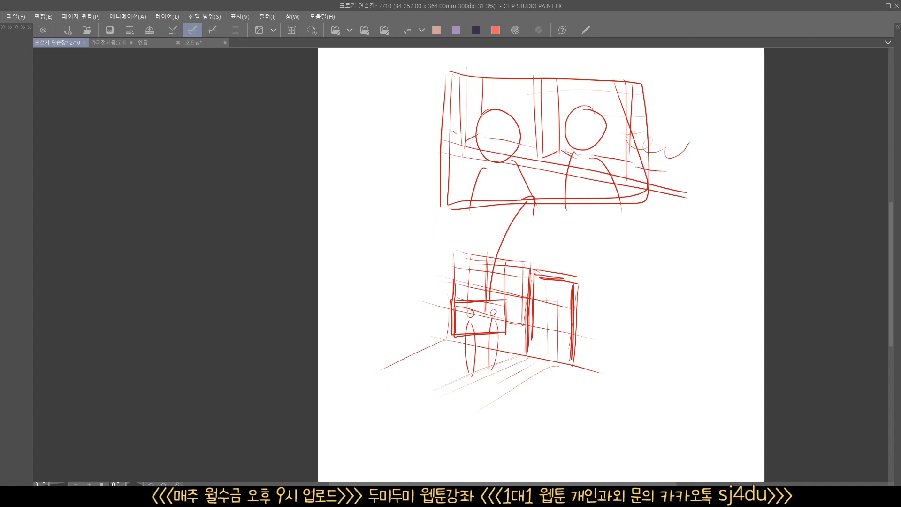
mouse_move(492, 420)
mouse_down()
mouse_move(430, 250)
mouse_move(476, 414)
mouse_move(444, 412)
mouse_up()
drag(566, 361, 568, 342)
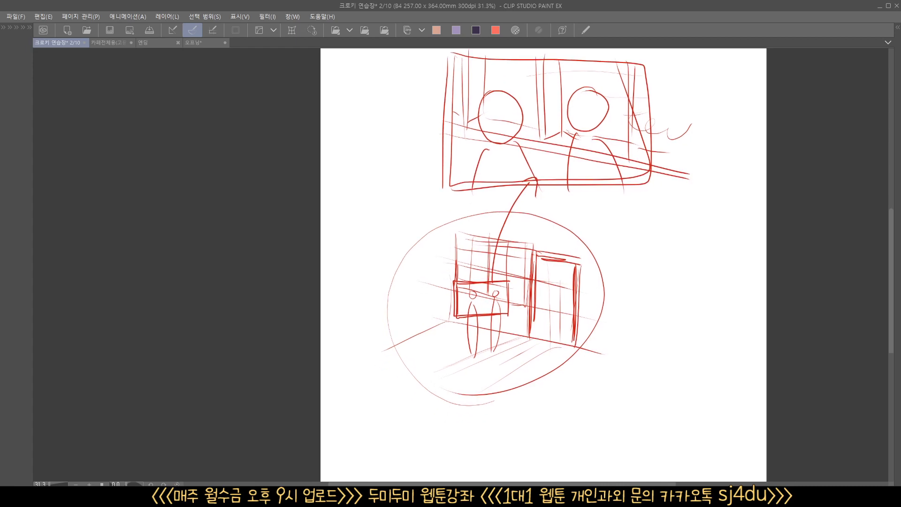
drag(570, 303, 542, 357)
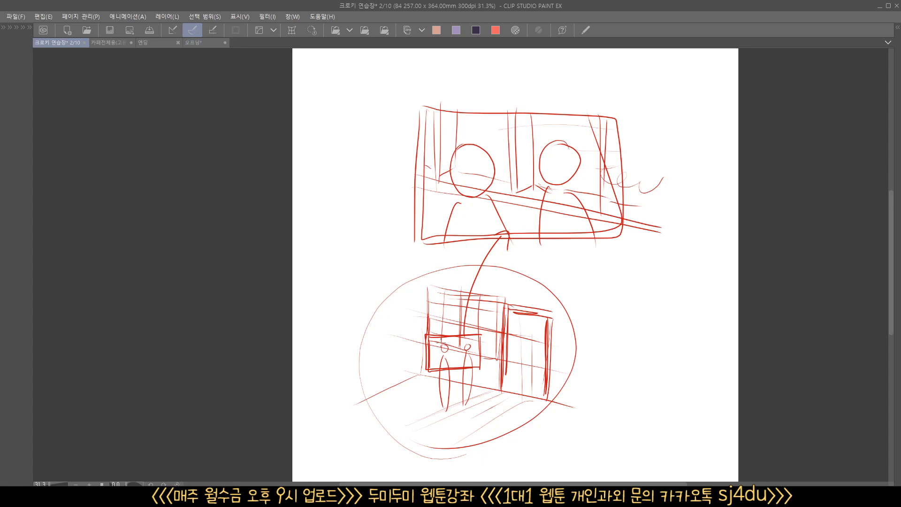
- Extend the small room scene beyond the circle with longer floor lines, outer wall edges and a receding upper line
drag(371, 398, 500, 436)
mouse_move(339, 397)
mouse_down()
mouse_move(517, 457)
mouse_move(516, 467)
mouse_up()
drag(557, 313, 563, 466)
mouse_move(394, 282)
mouse_down()
mouse_move(617, 340)
mouse_move(394, 291)
mouse_move(392, 359)
mouse_move(336, 399)
mouse_up()
mouse_move(576, 335)
mouse_down()
mouse_move(577, 425)
mouse_move(462, 466)
mouse_up()
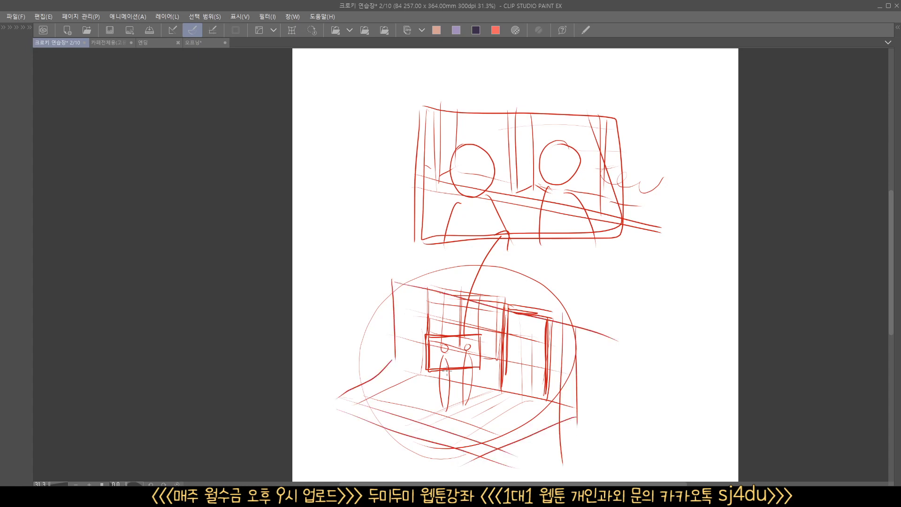
- Retrace the arrow from the small scene to the large panel and switch to the 엔딩 document
drag(475, 324, 509, 235)
drag(509, 234, 507, 253)
click(143, 41)
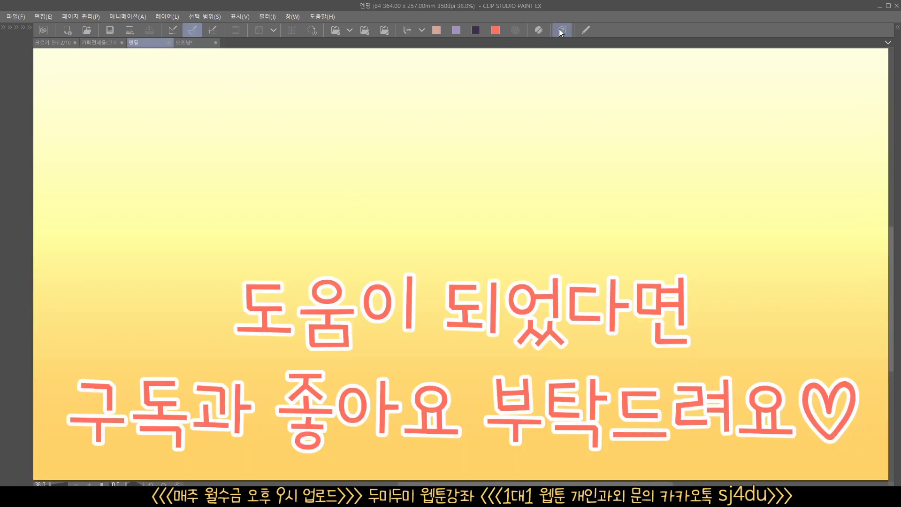